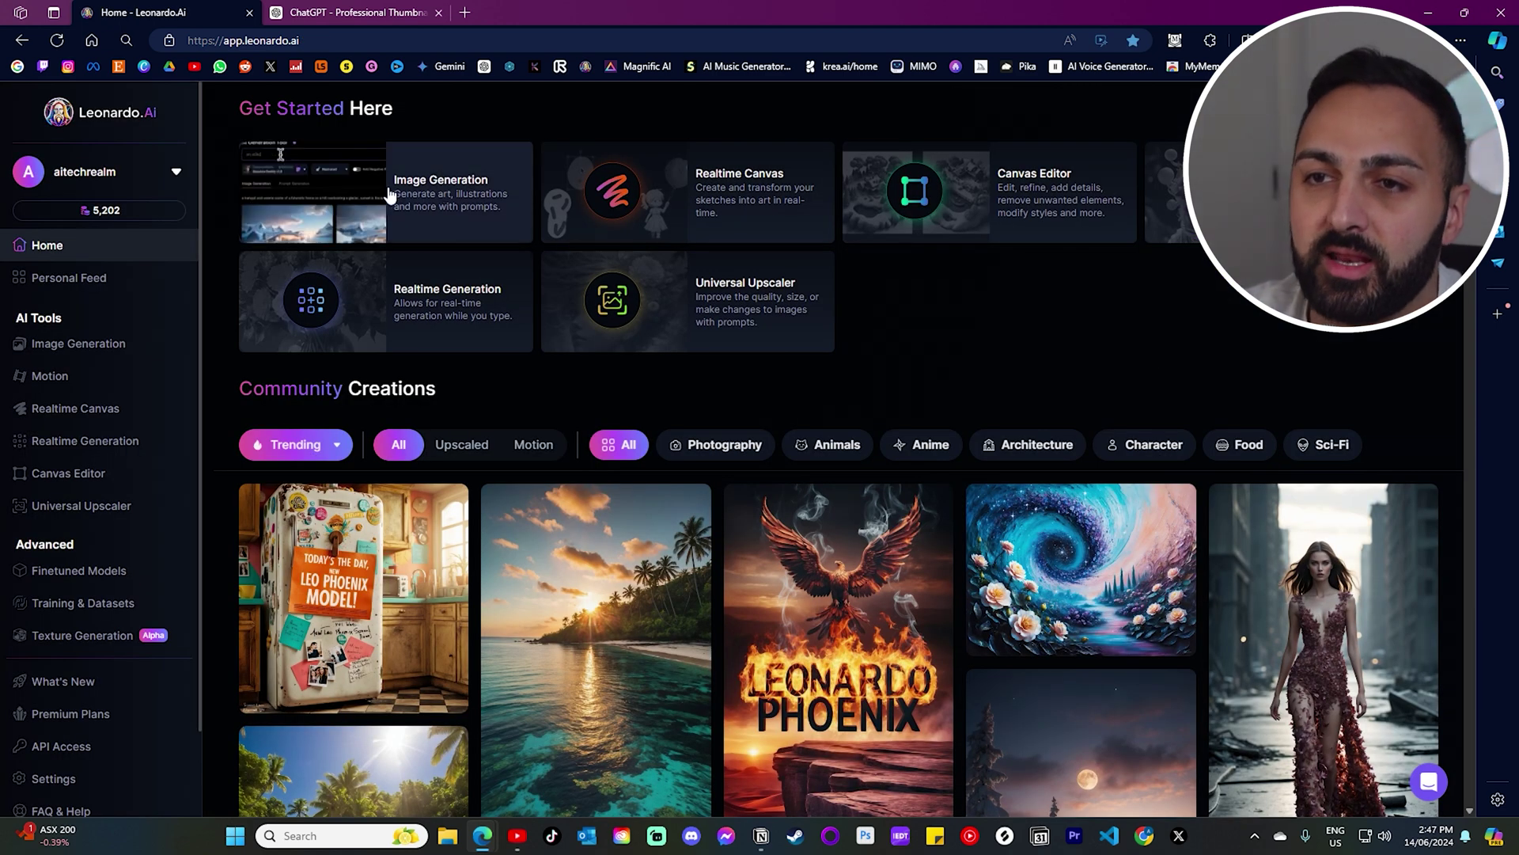
- Open the Image Generation workspace from the Get Started Here section of the home page
click(383, 195)
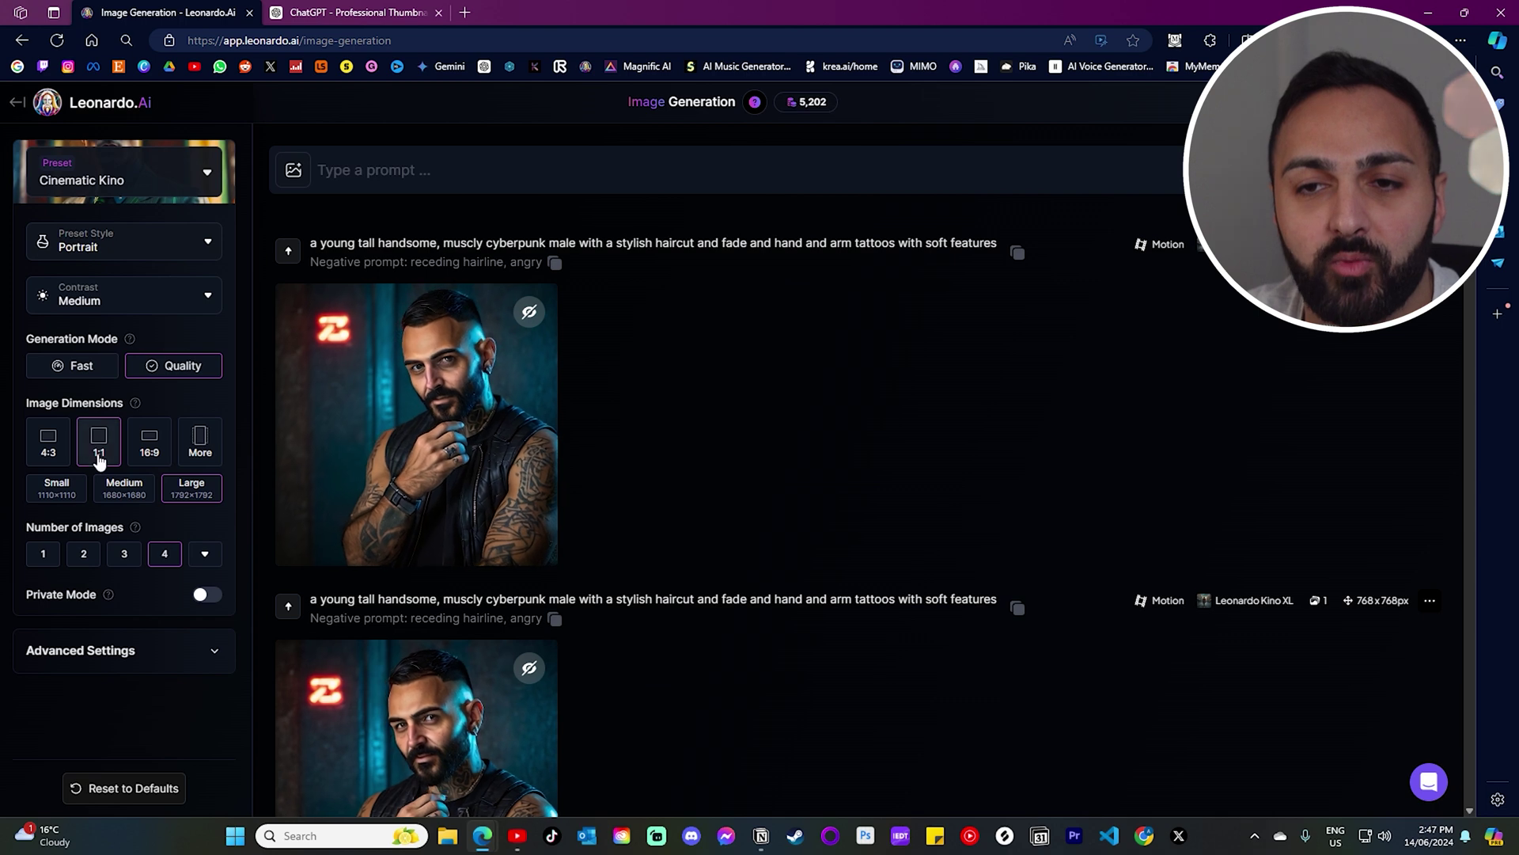
- Try the wider and taller aspect ratios, then keep square 1:1 Large 1792×1792 output
click(198, 444)
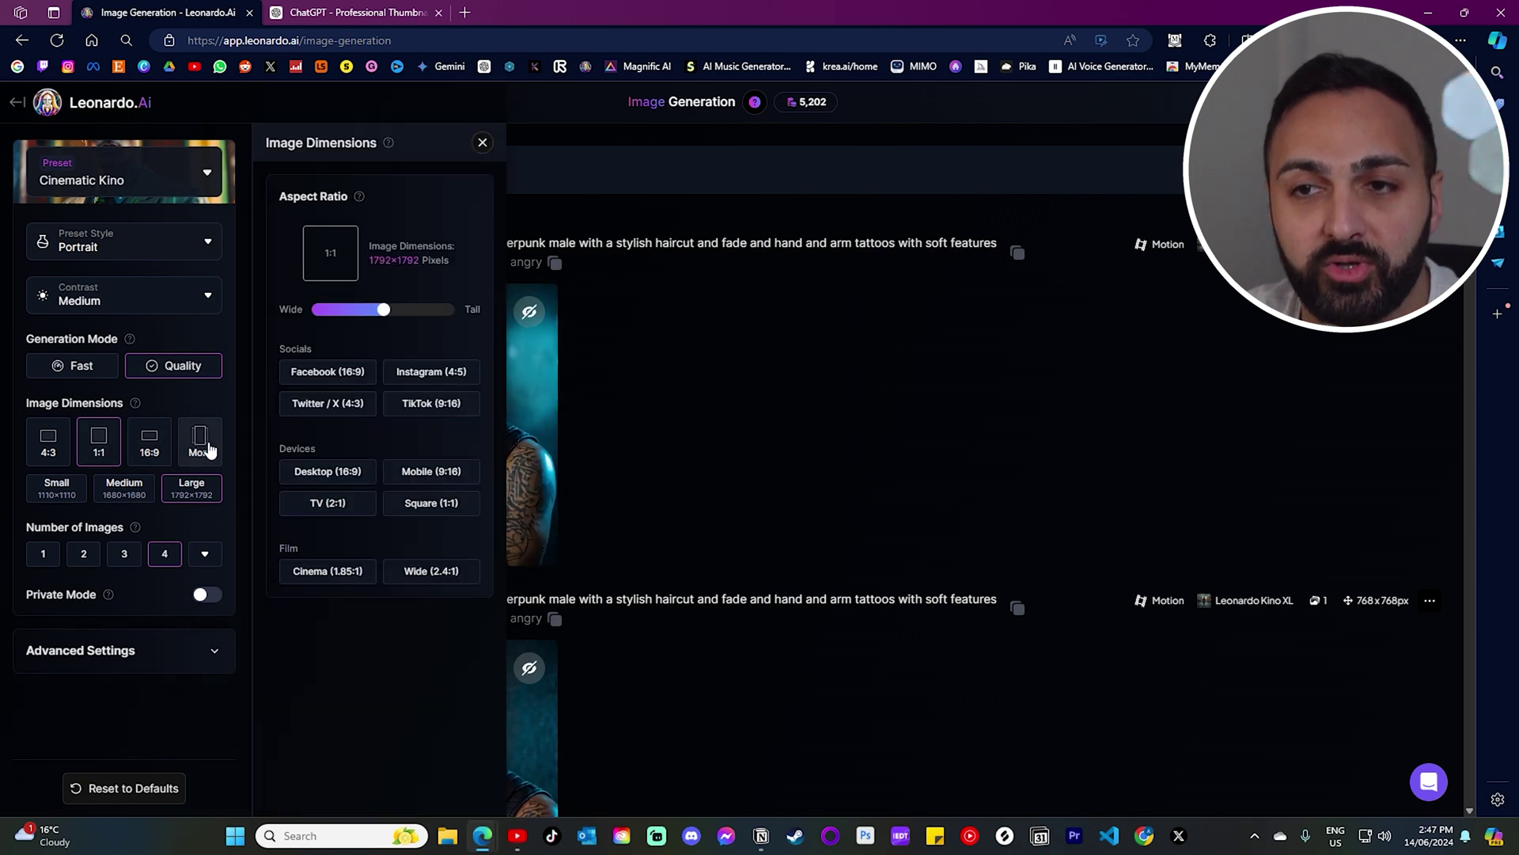
drag(383, 309, 325, 315)
click(482, 143)
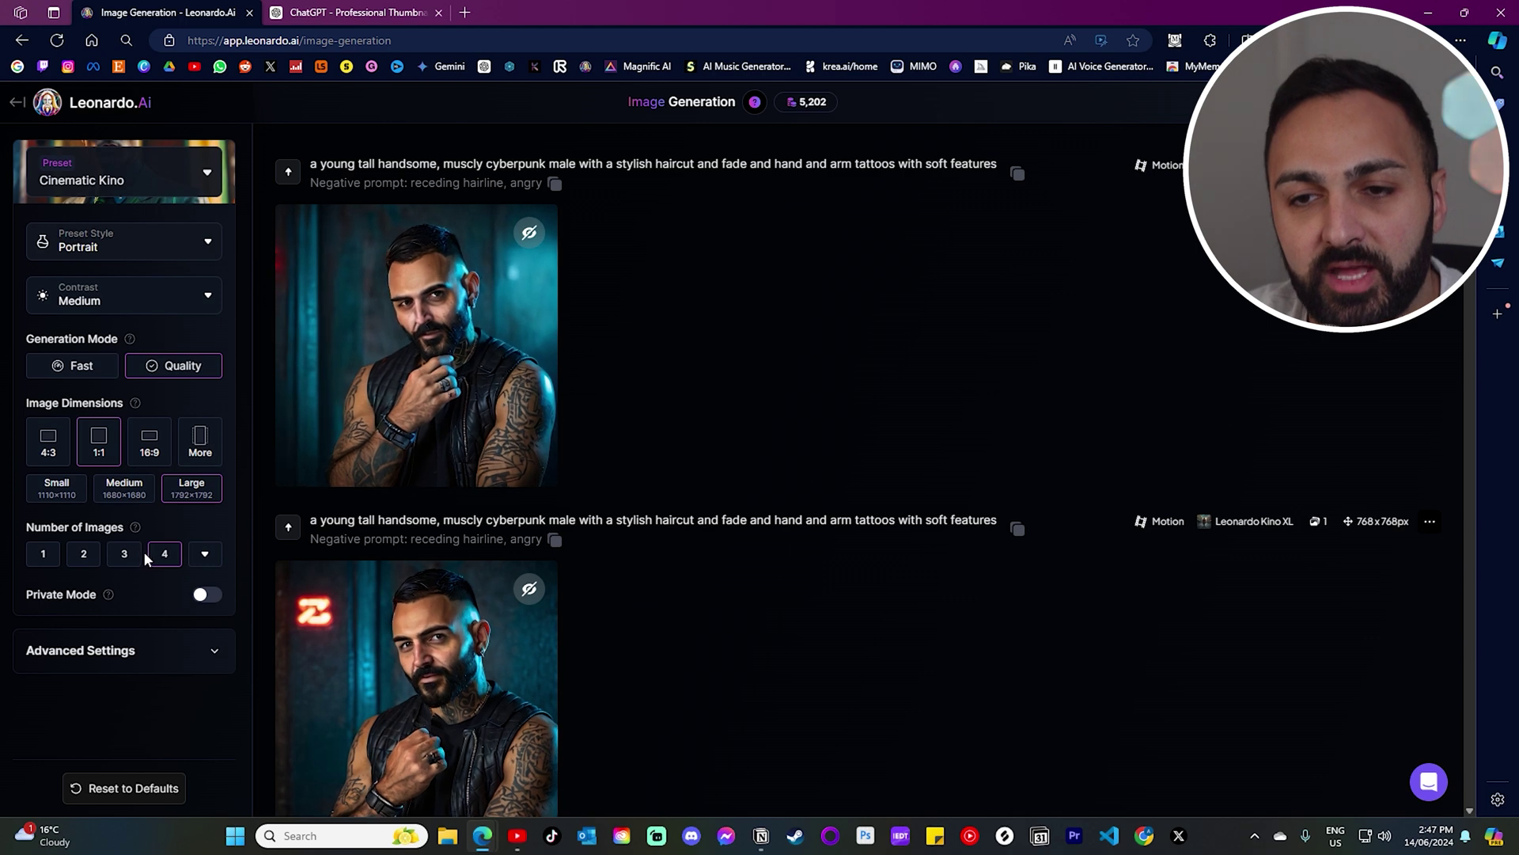
- Expand Advanced Settings to confirm Leonardo Kino XL with PhotoReal enabled
click(213, 649)
scroll(198, 617, down, 2)
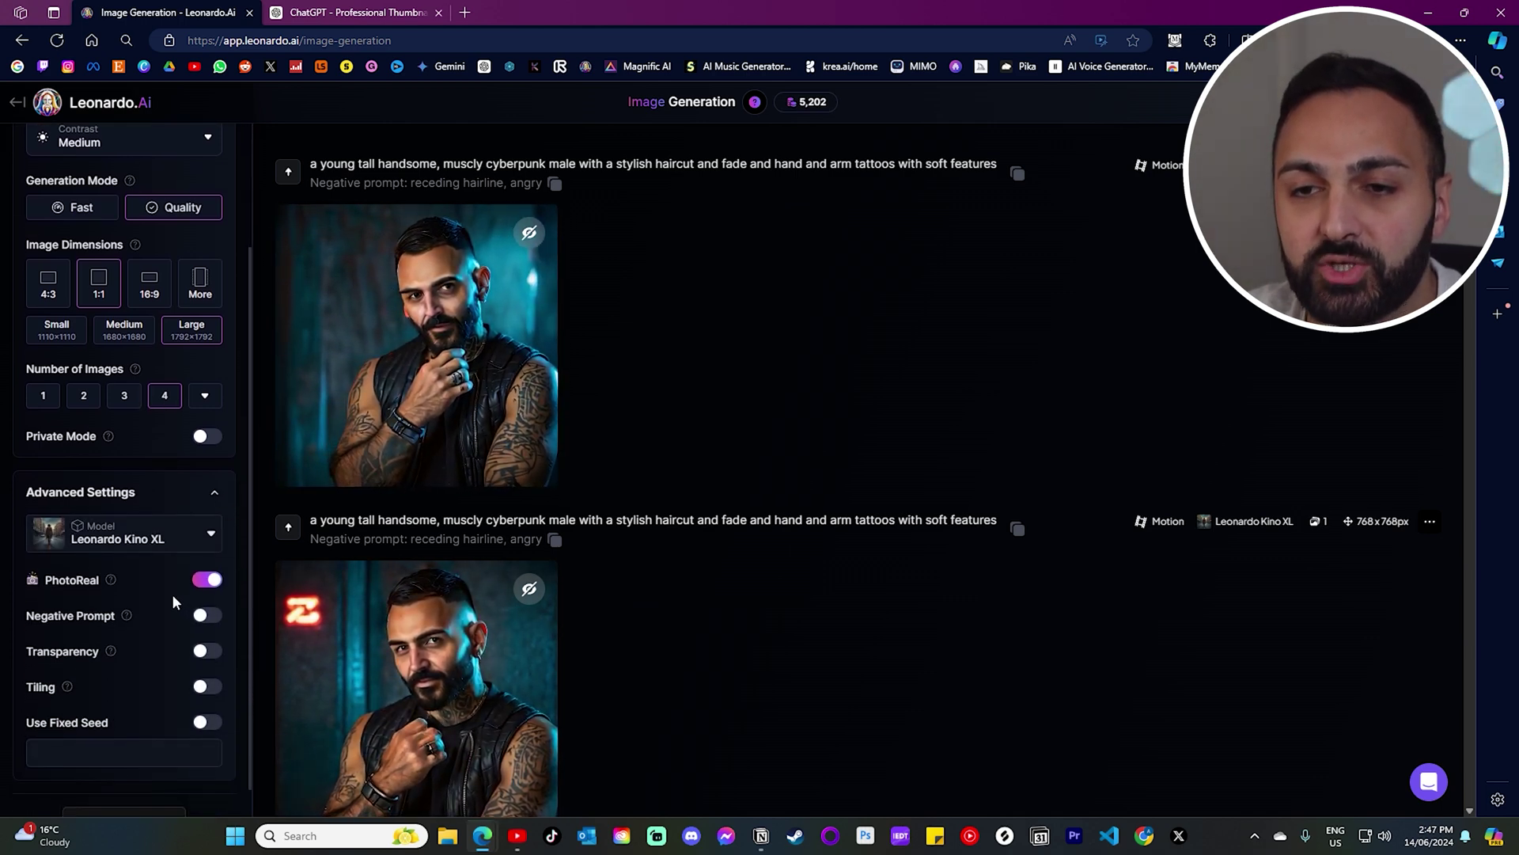
scroll(173, 592, down, 1)
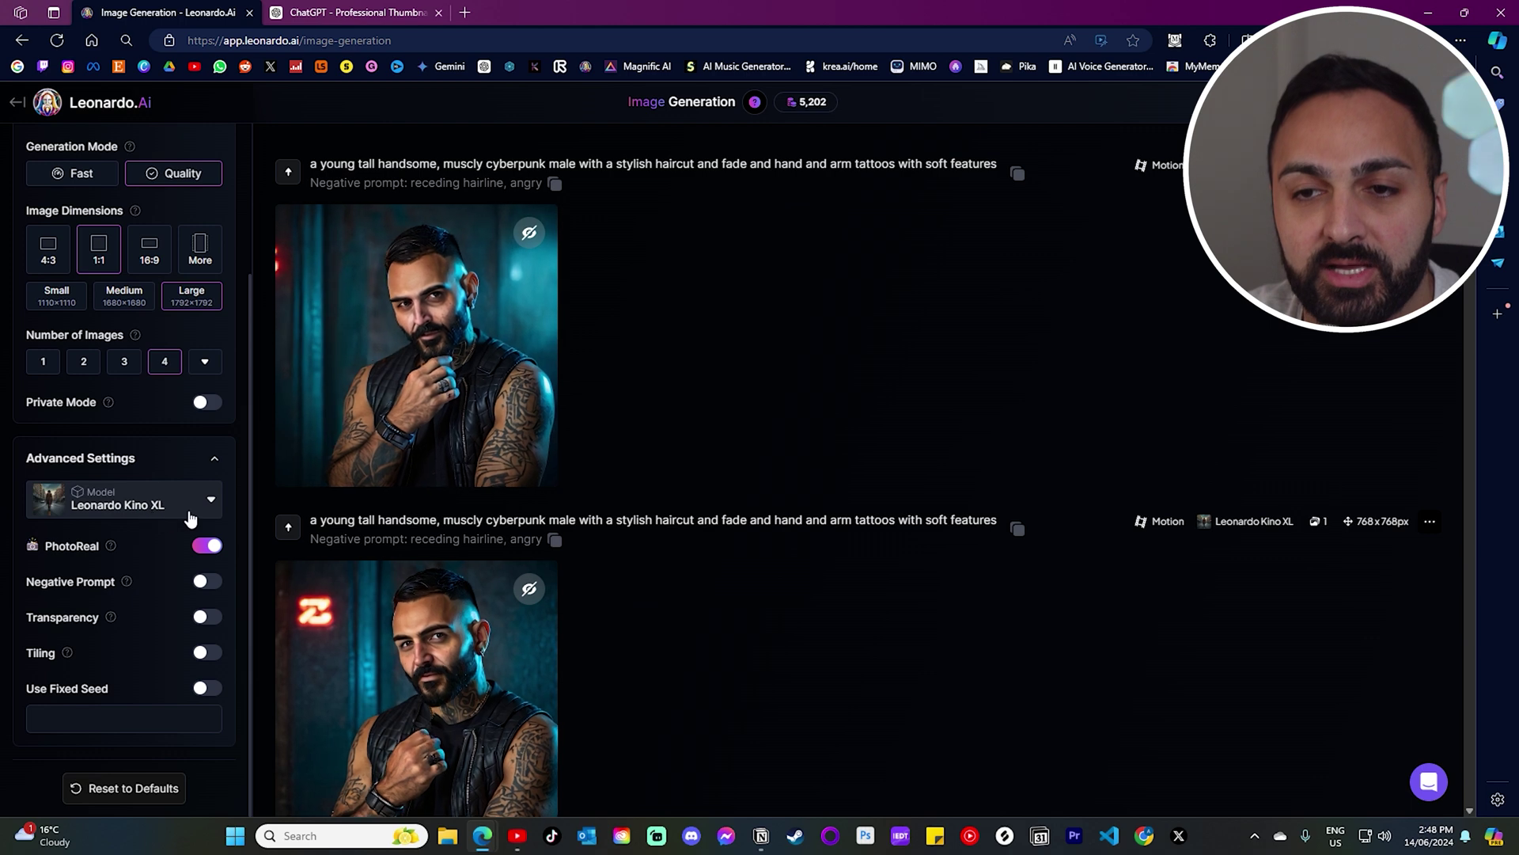
scroll(394, 176, up, 1)
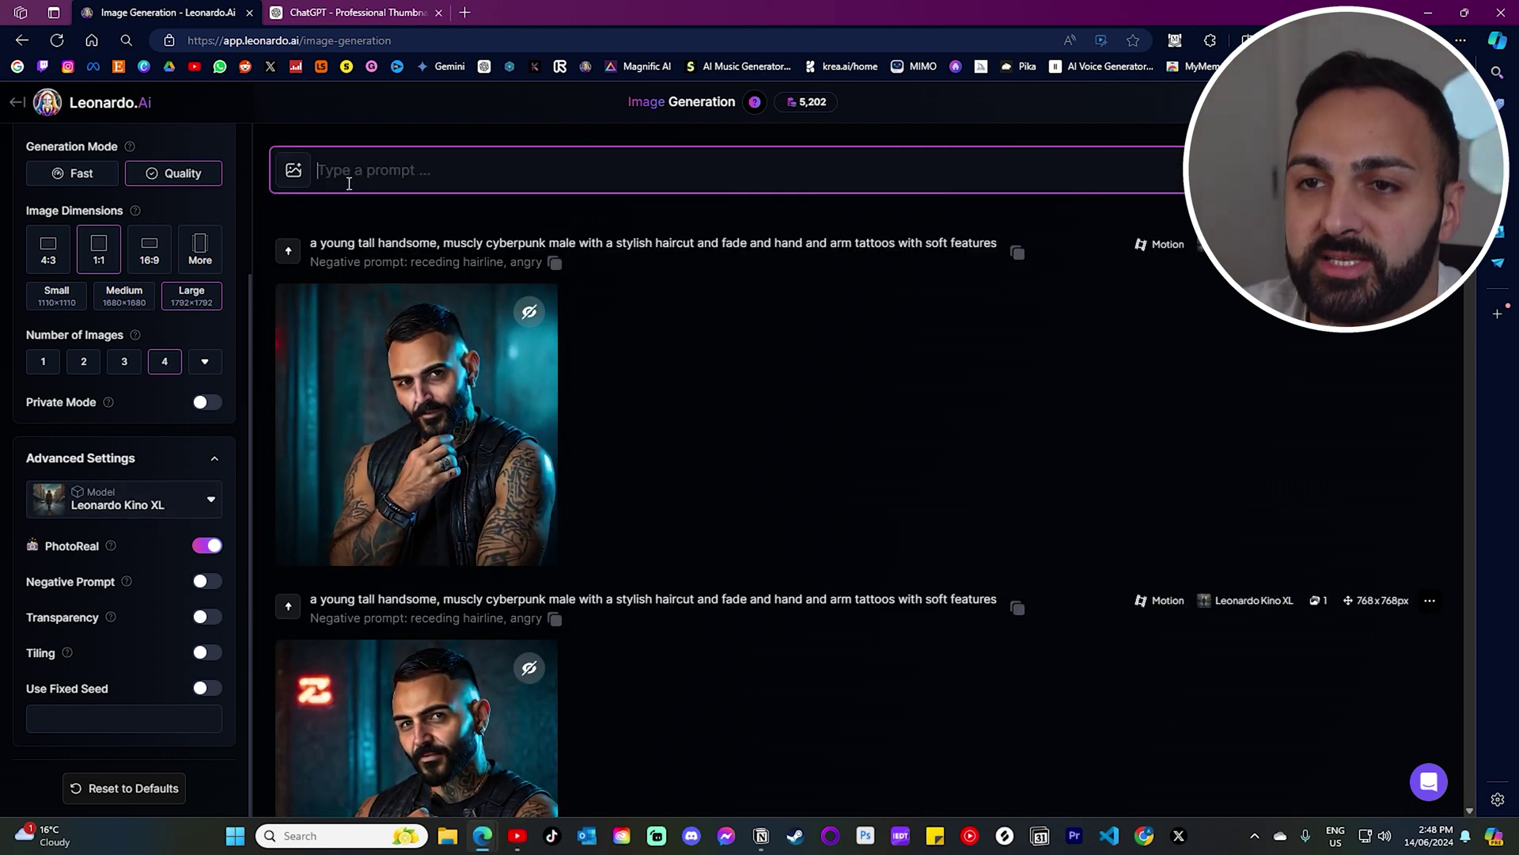
- Set the bearded man's uploaded photo as Character Reference, then select ChatGPT's revised prompt list
click(296, 180)
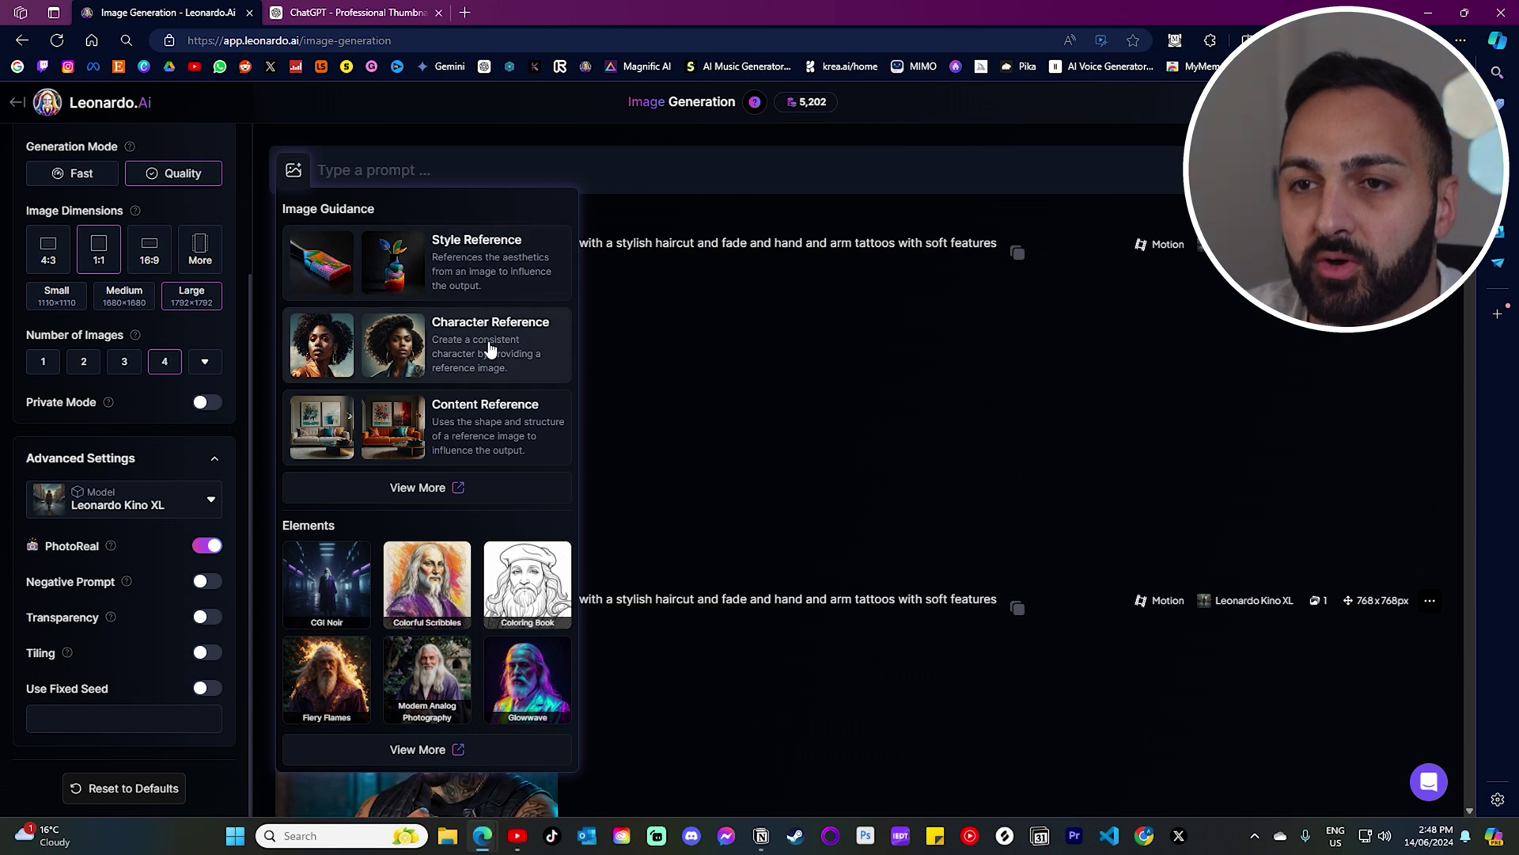
click(449, 356)
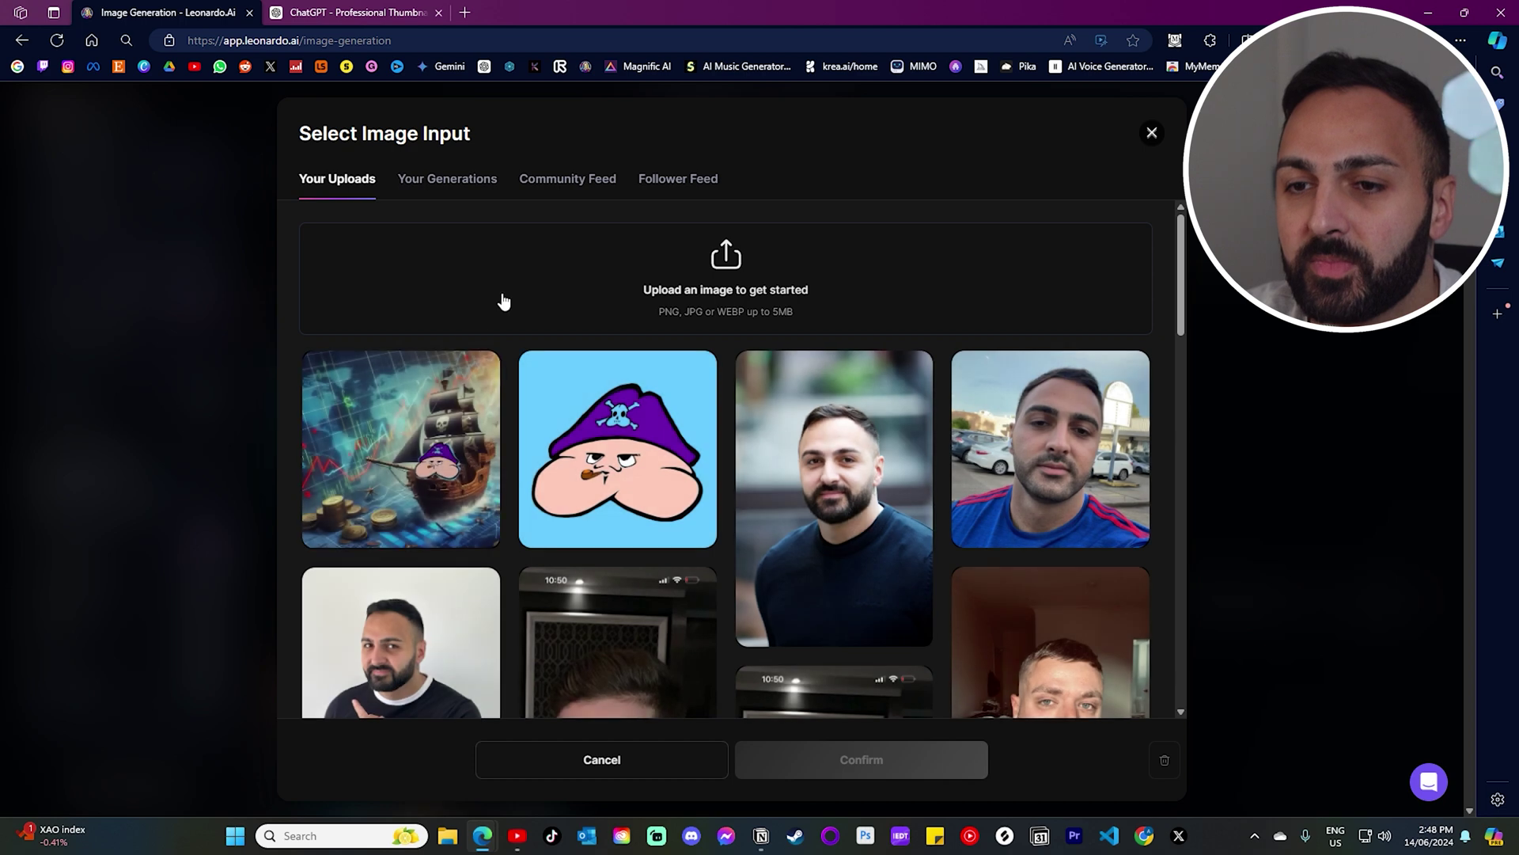
scroll(800, 305, down, 2)
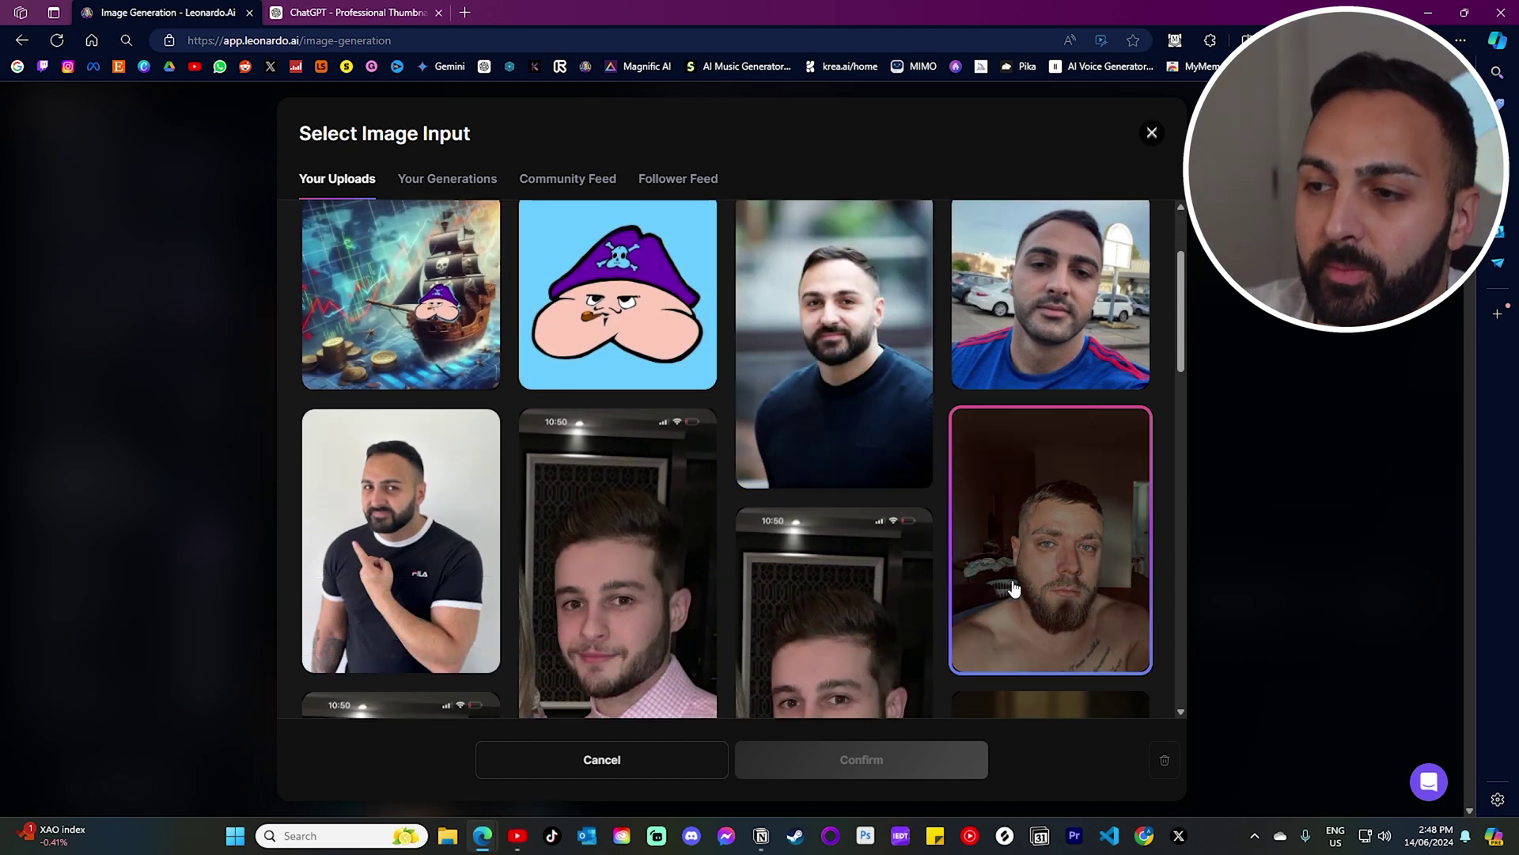
click(1057, 592)
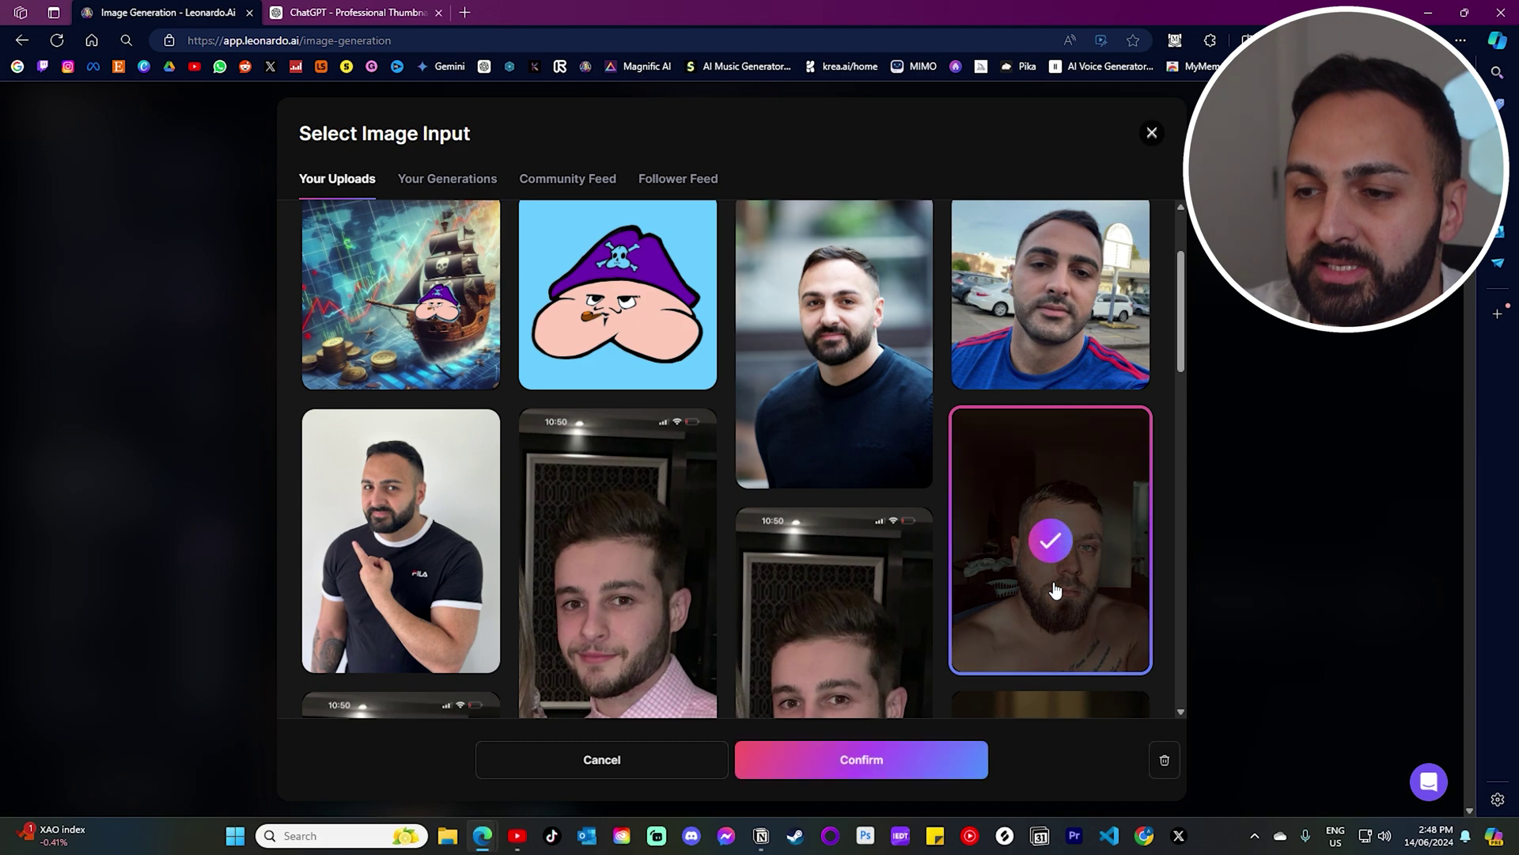
click(906, 761)
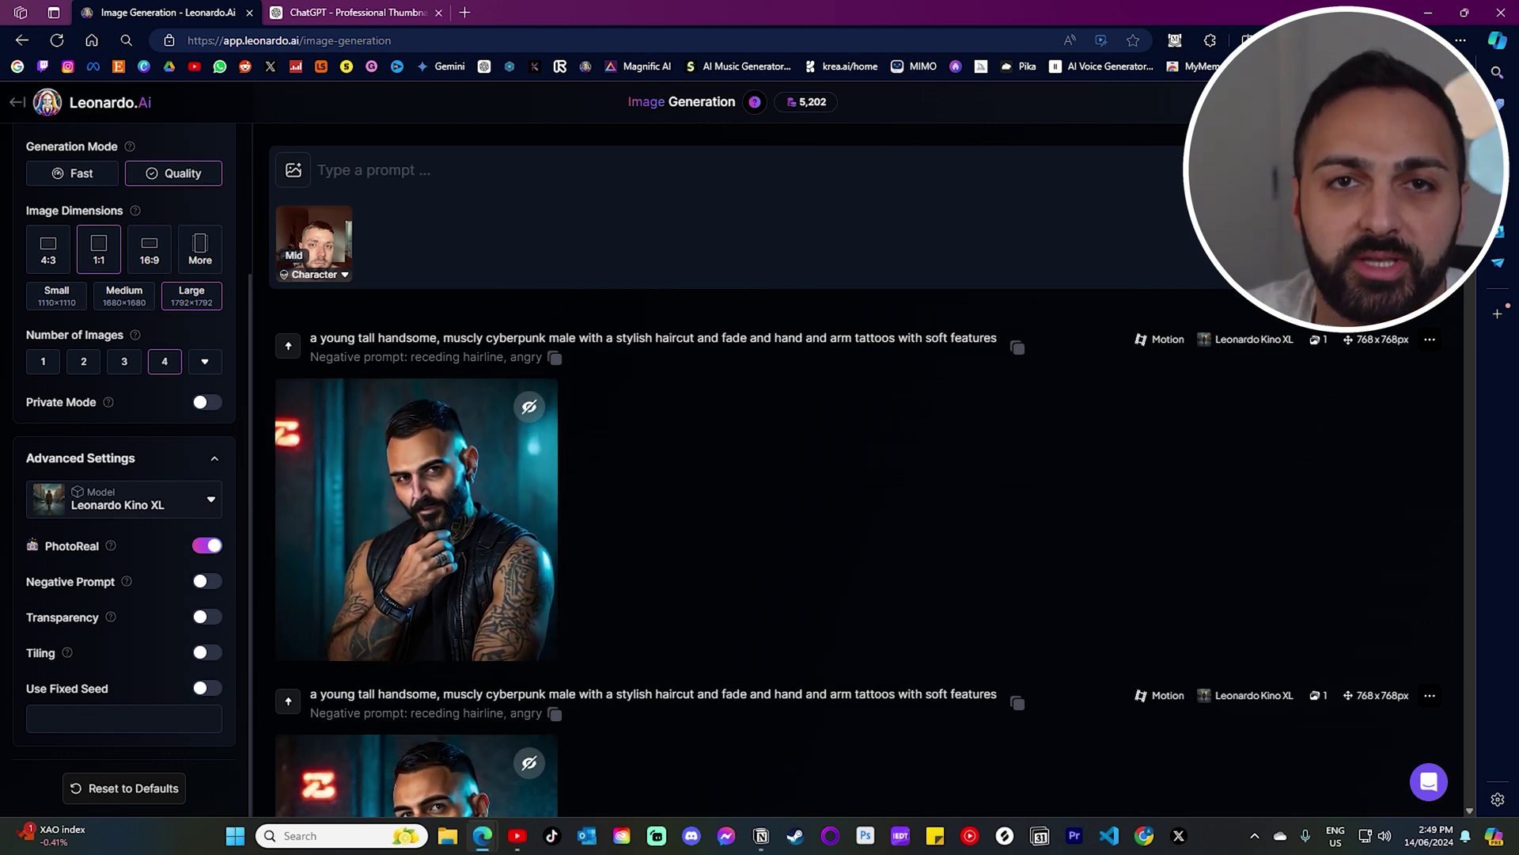
key(ctrl+Tab)
drag(606, 199, 942, 704)
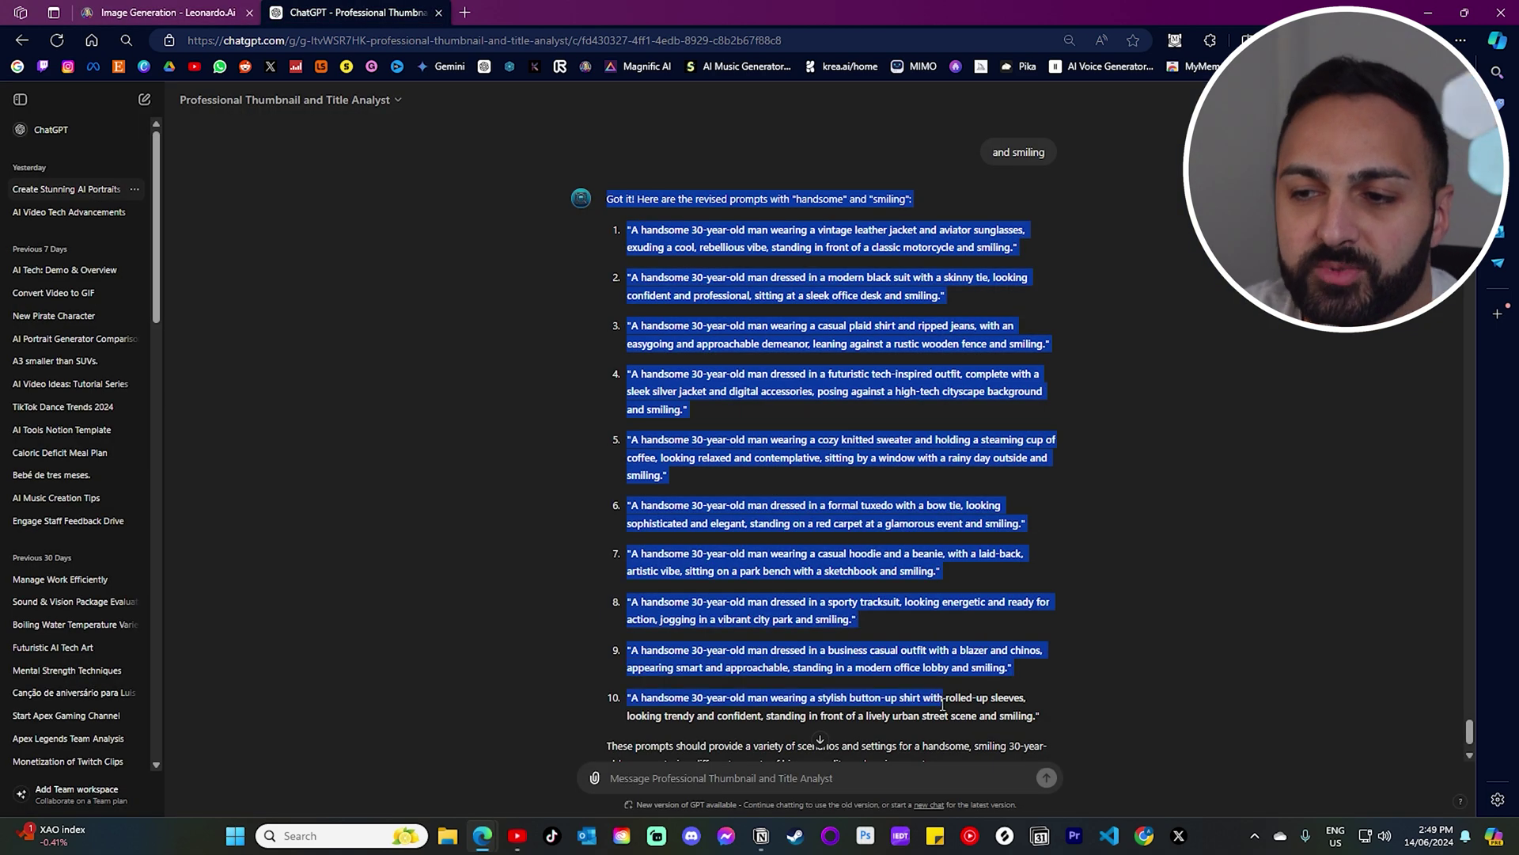
- Clear the text selection in ChatGPT's reply before taking the leather-jacket motorcycle prompt
click(1213, 535)
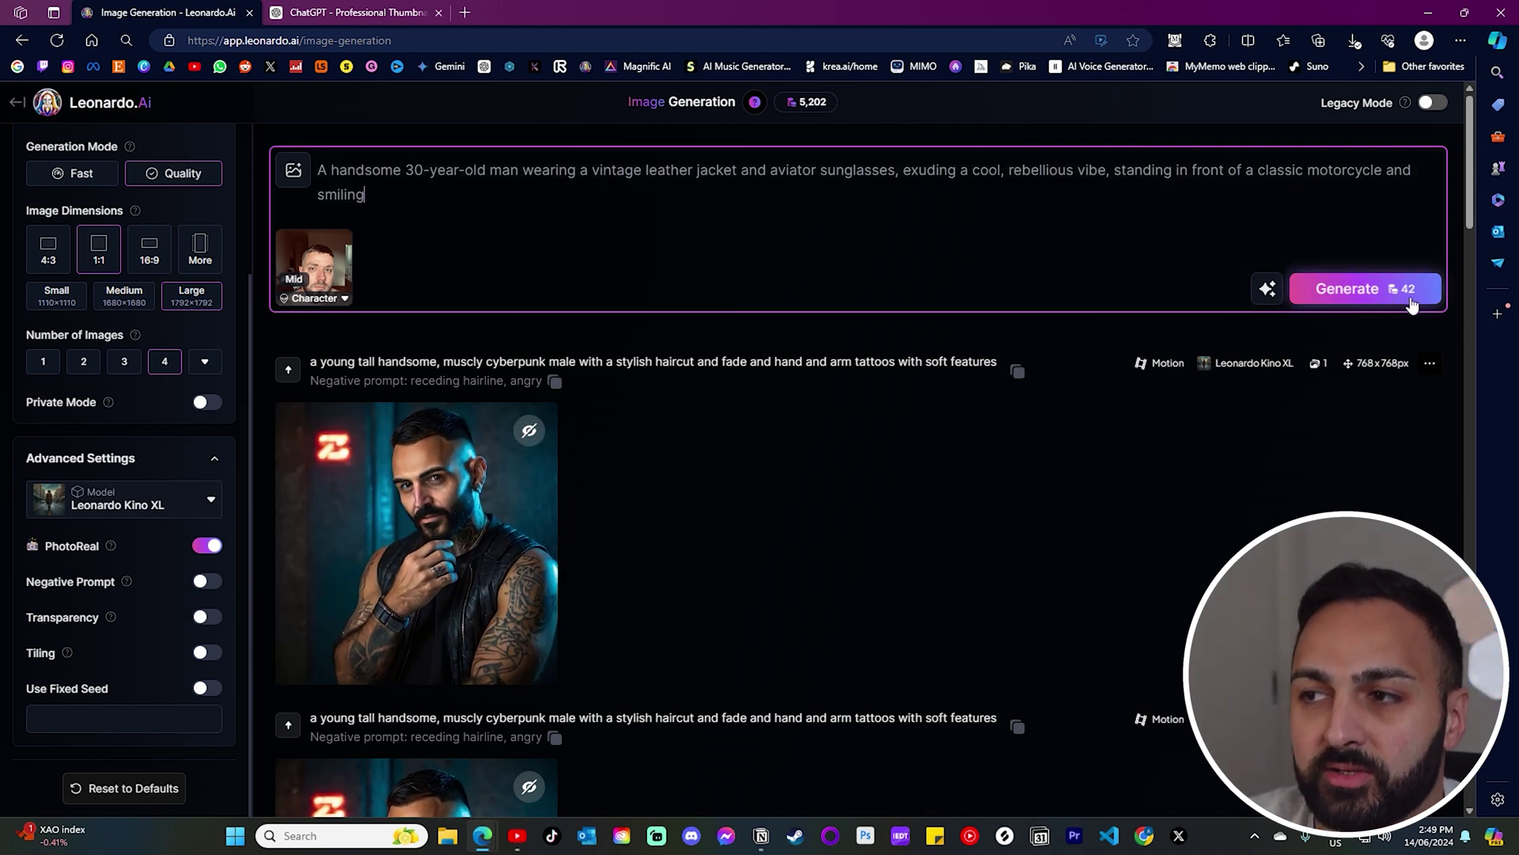
- Generate four images from the leather jacket, aviators and classic motorcycle prompt
click(1411, 303)
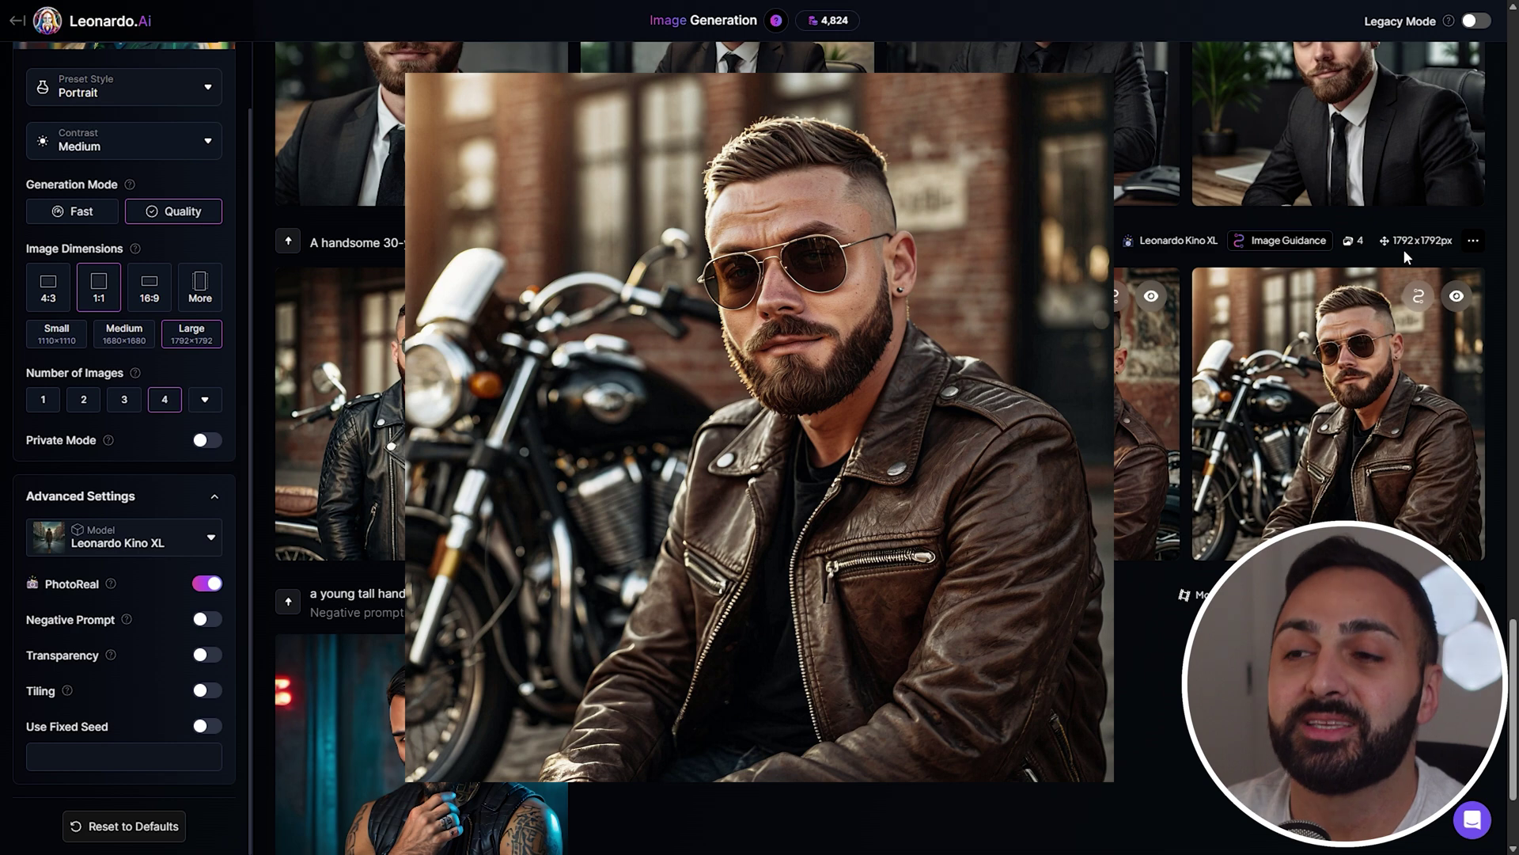
scroll(1320, 176, up, 4)
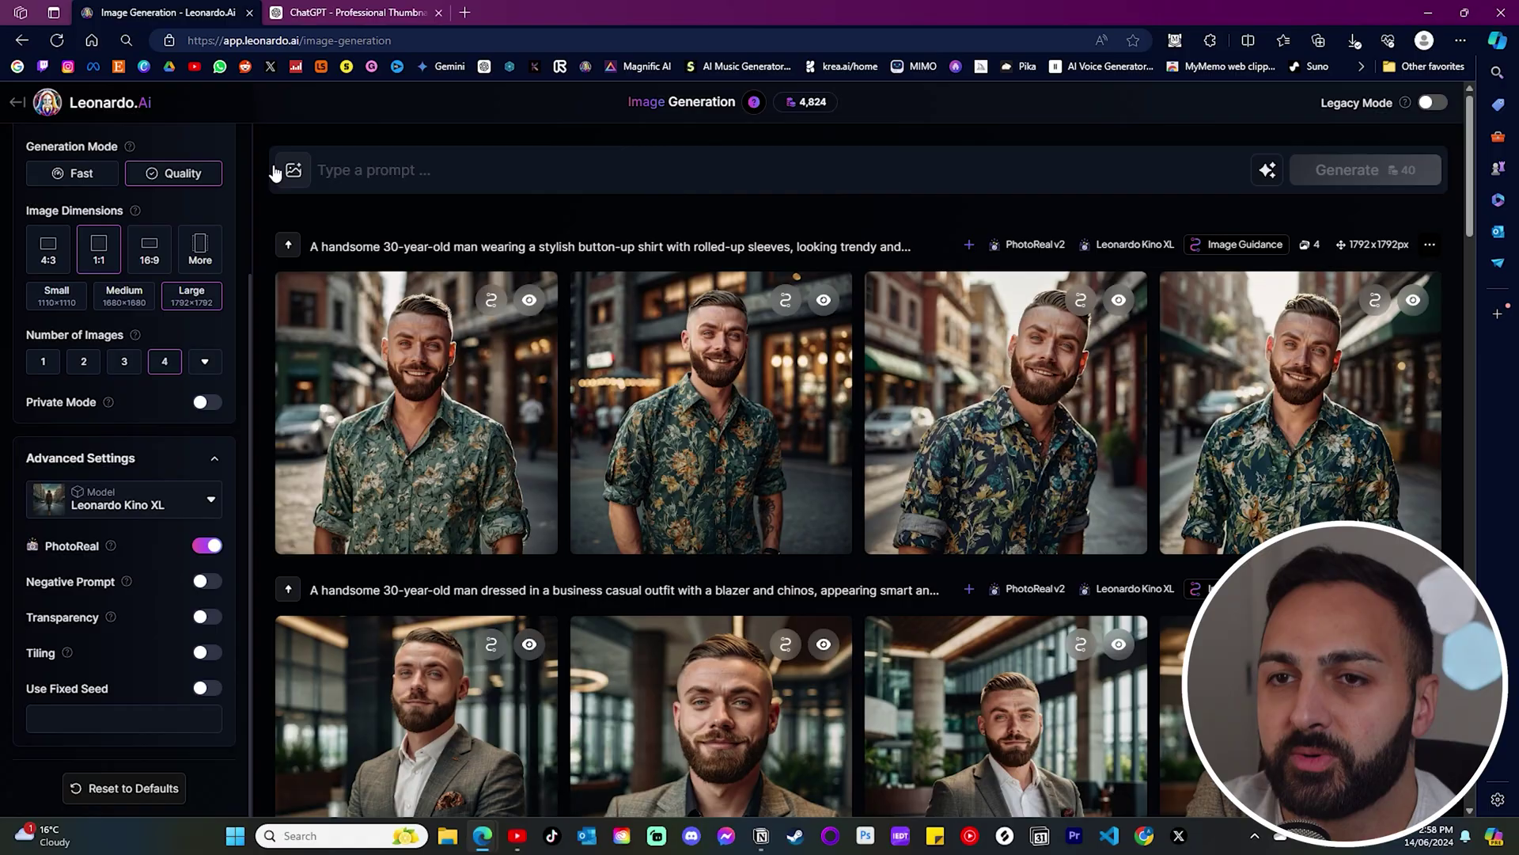
- Make the man in the dark T-shirt the new character reference, then view a tracksuit portrait full size
click(293, 170)
click(483, 340)
scroll(443, 554, down, 5)
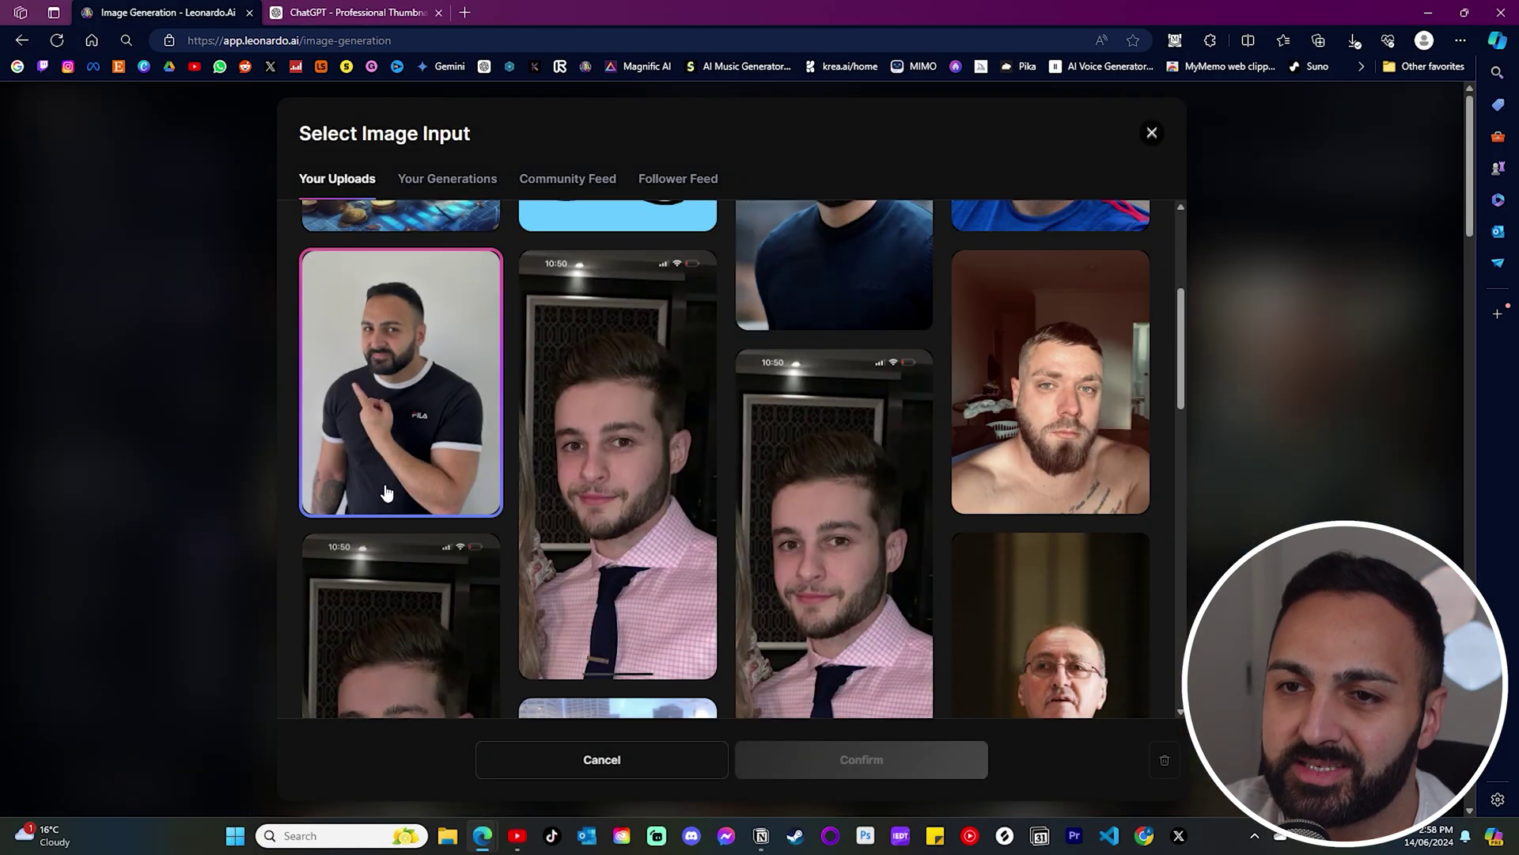
click(388, 357)
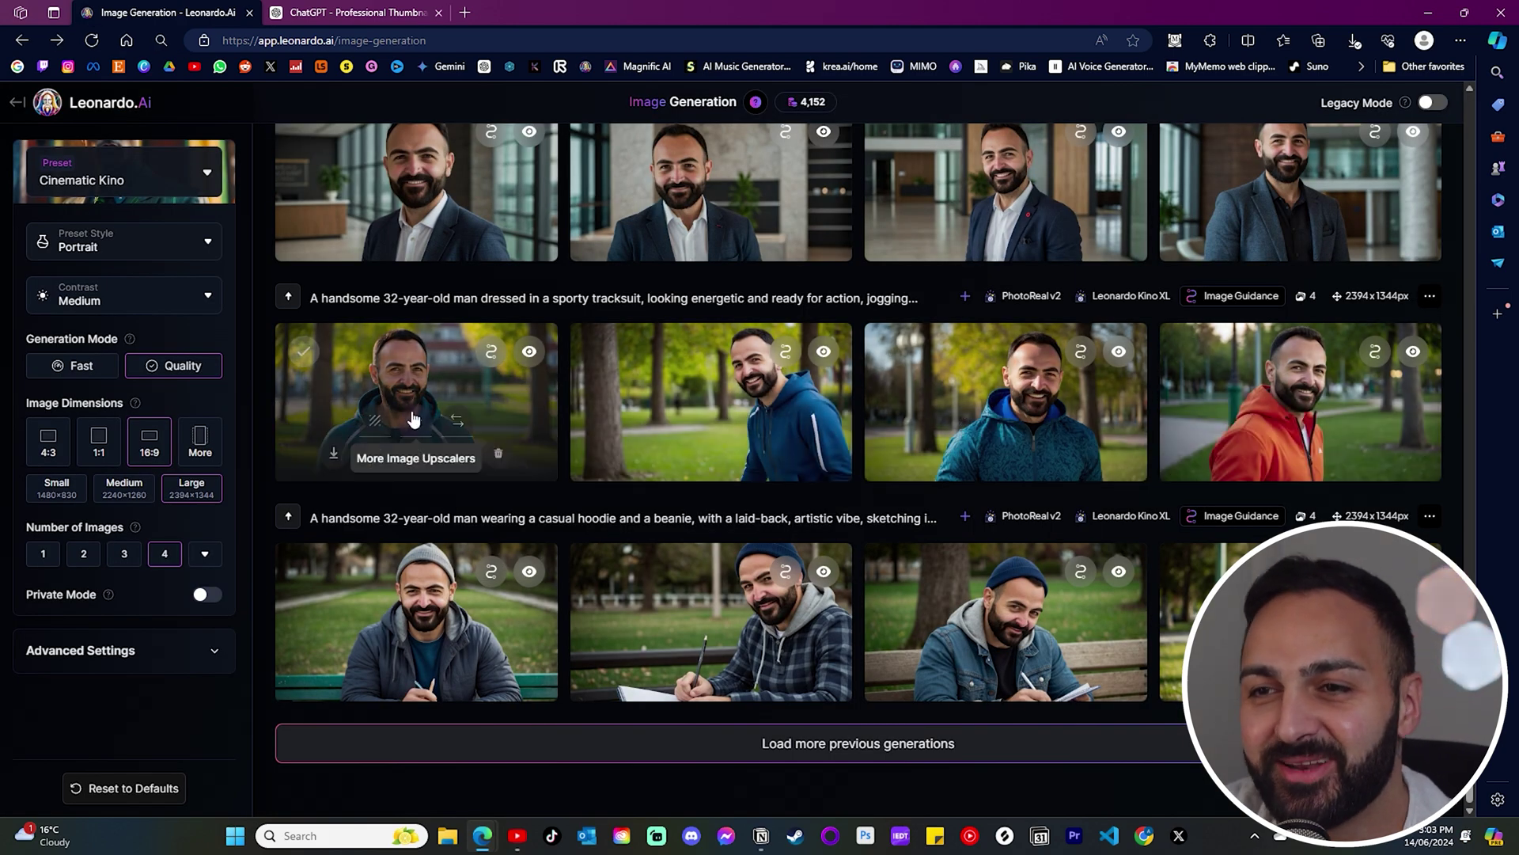
click(720, 362)
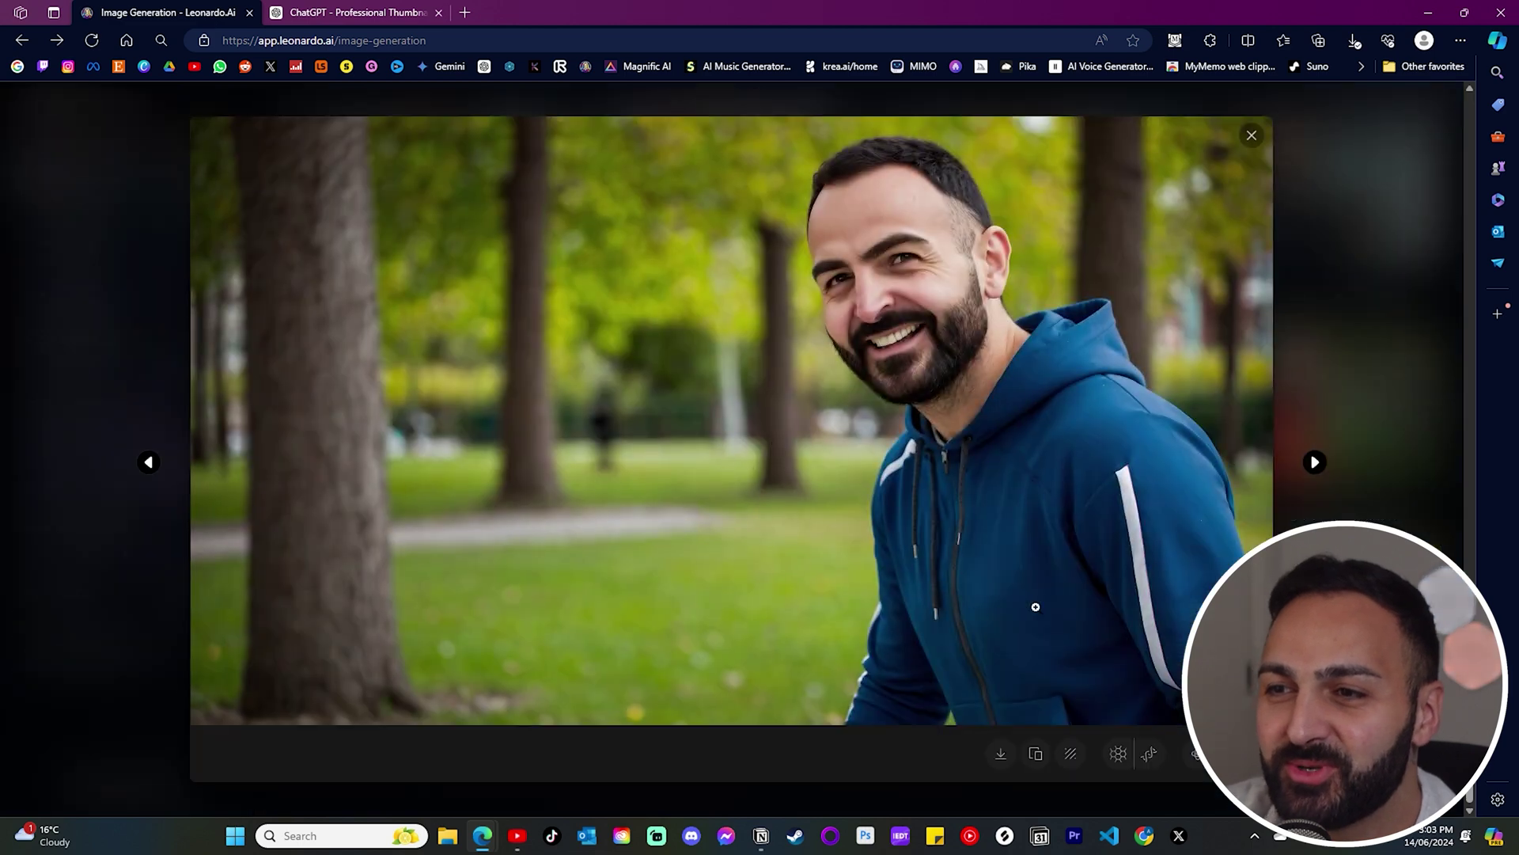
- Review the office suit, beach-shirt and mountain hiker portraits at full size
click(1252, 136)
click(1258, 313)
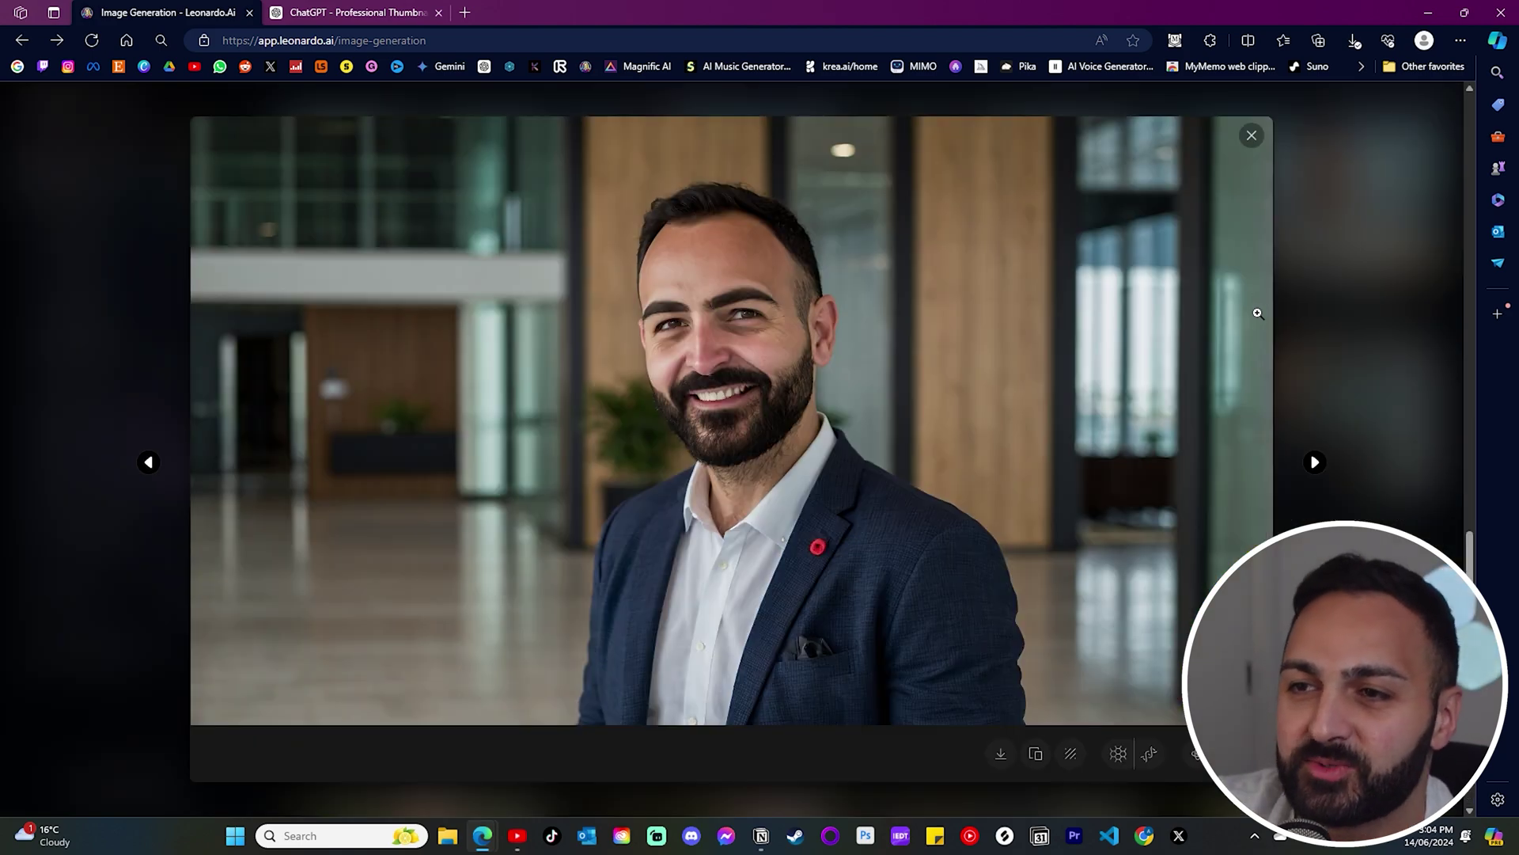
click(1251, 137)
click(1255, 140)
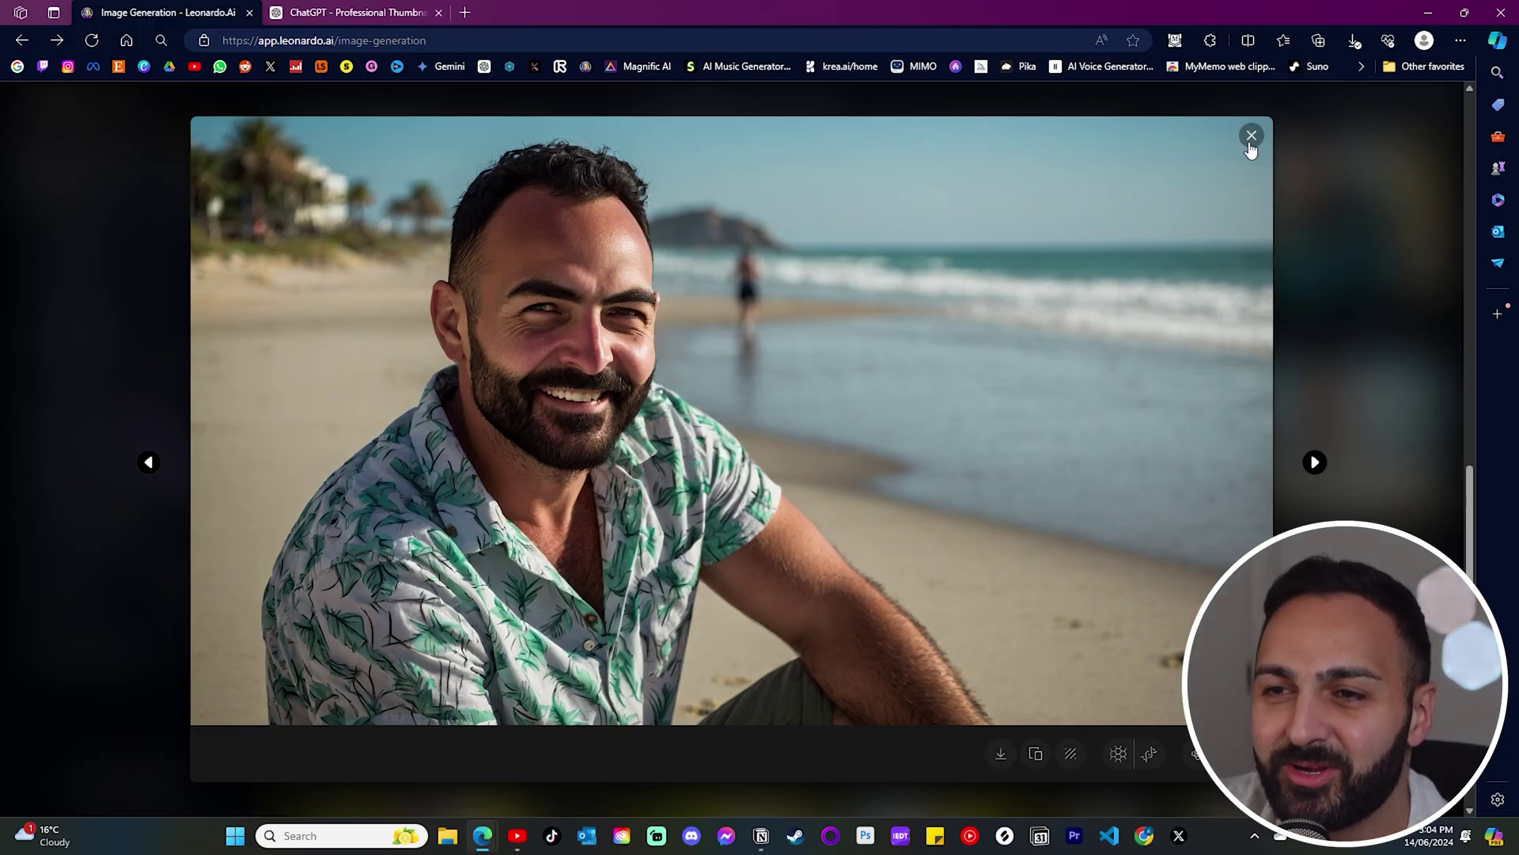
click(1252, 136)
click(1255, 143)
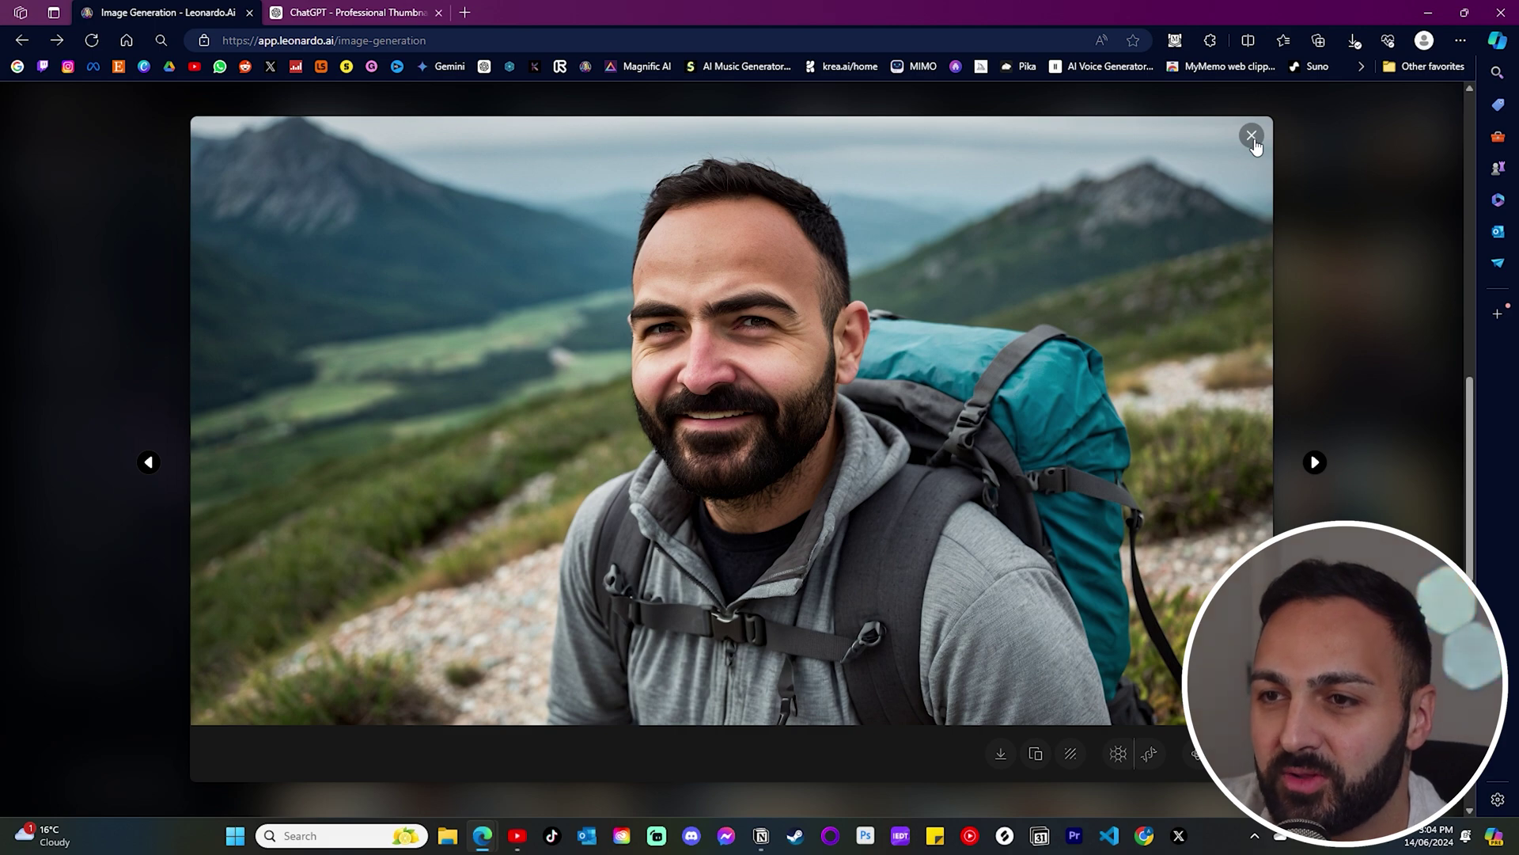
click(1254, 139)
- Review the café, snowy winter-scarf, gym, chef and painter portraits at full size
click(1419, 101)
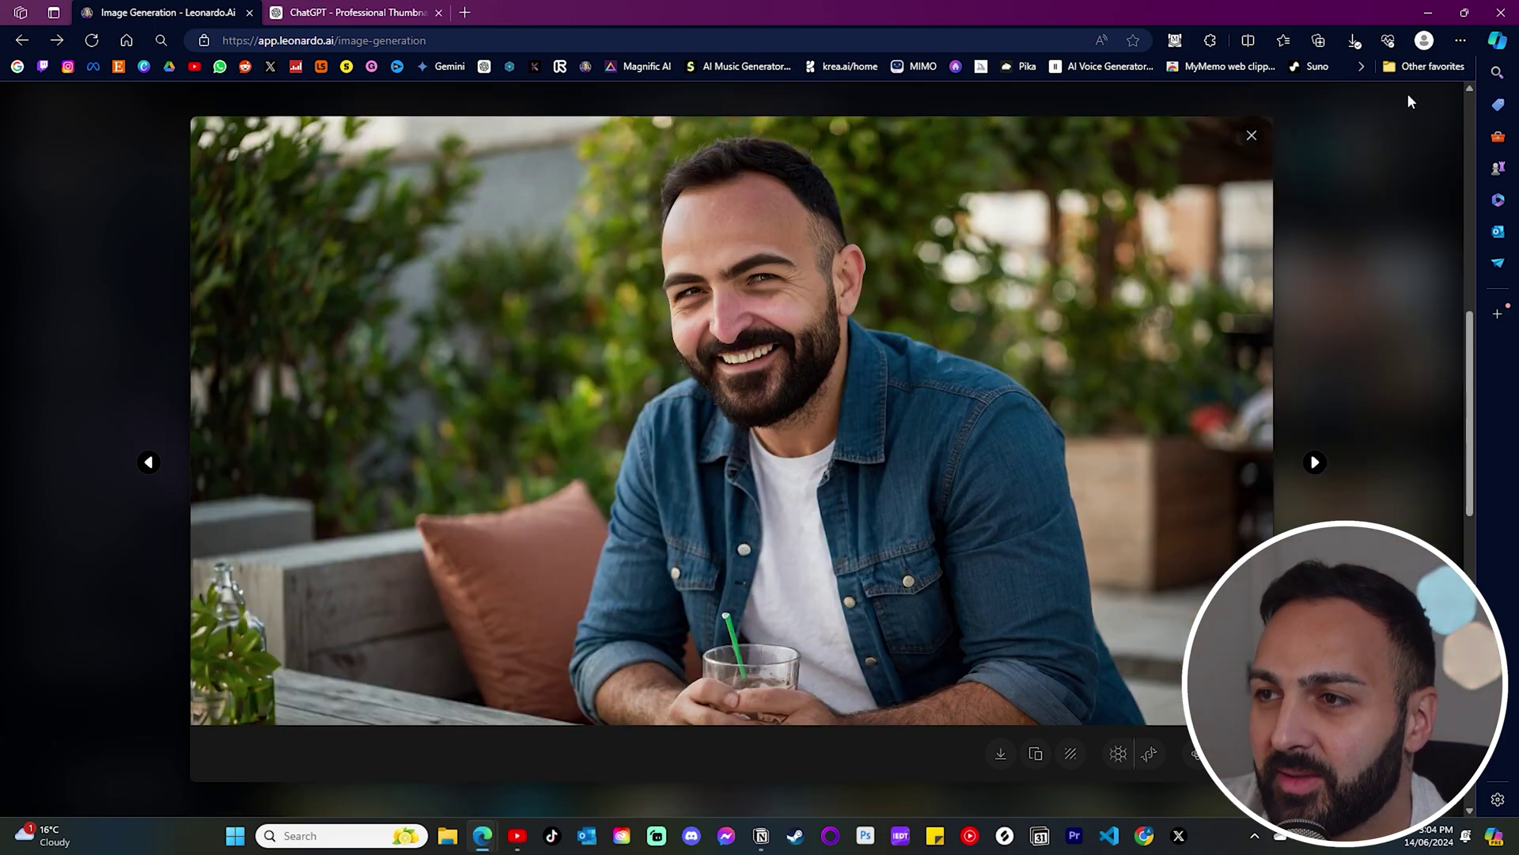
click(1250, 137)
click(1259, 148)
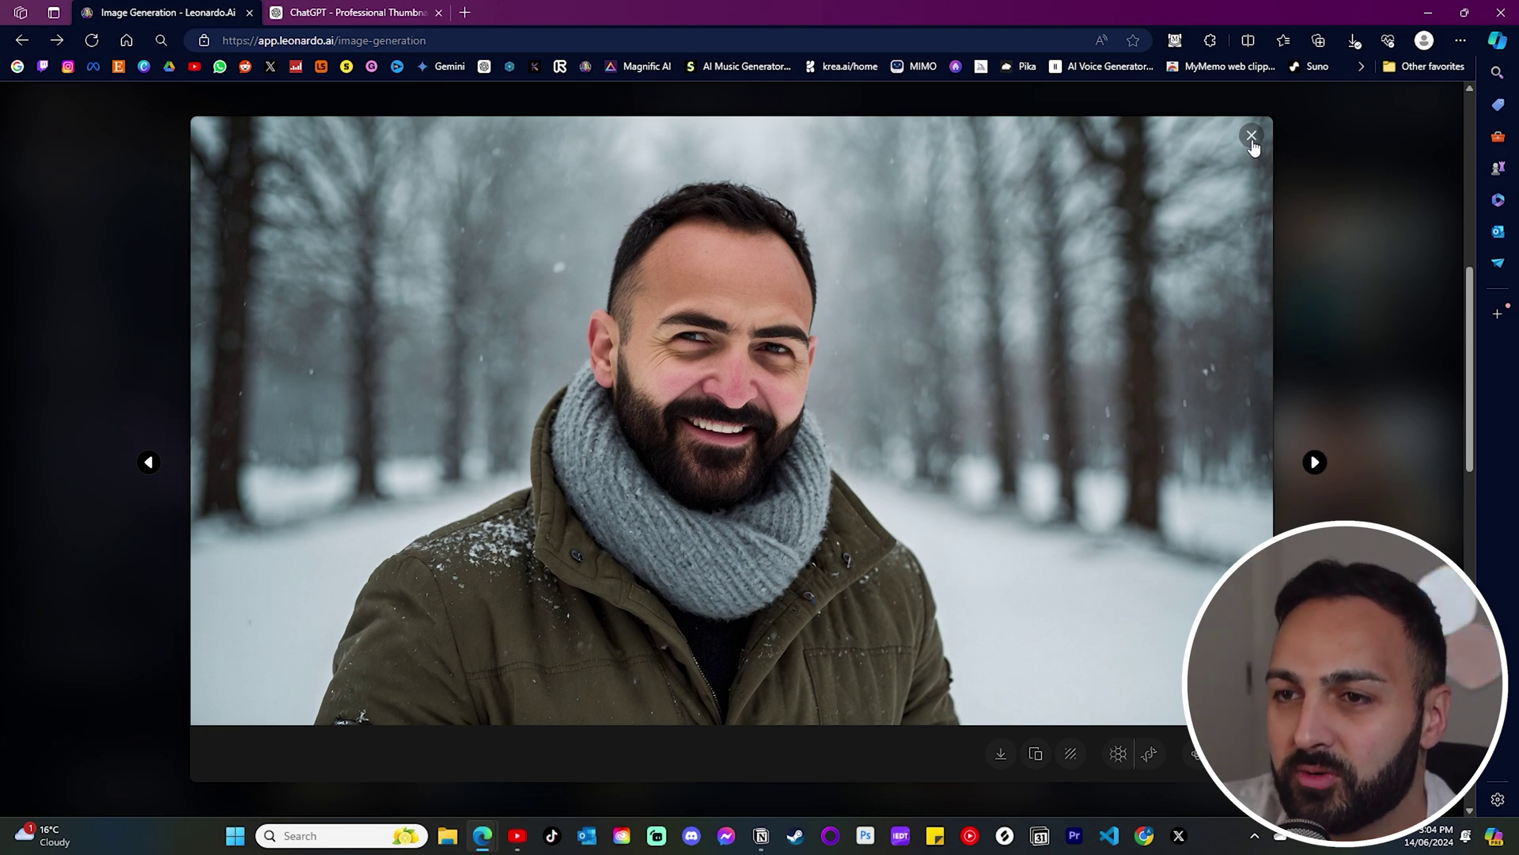
click(1251, 136)
click(941, 754)
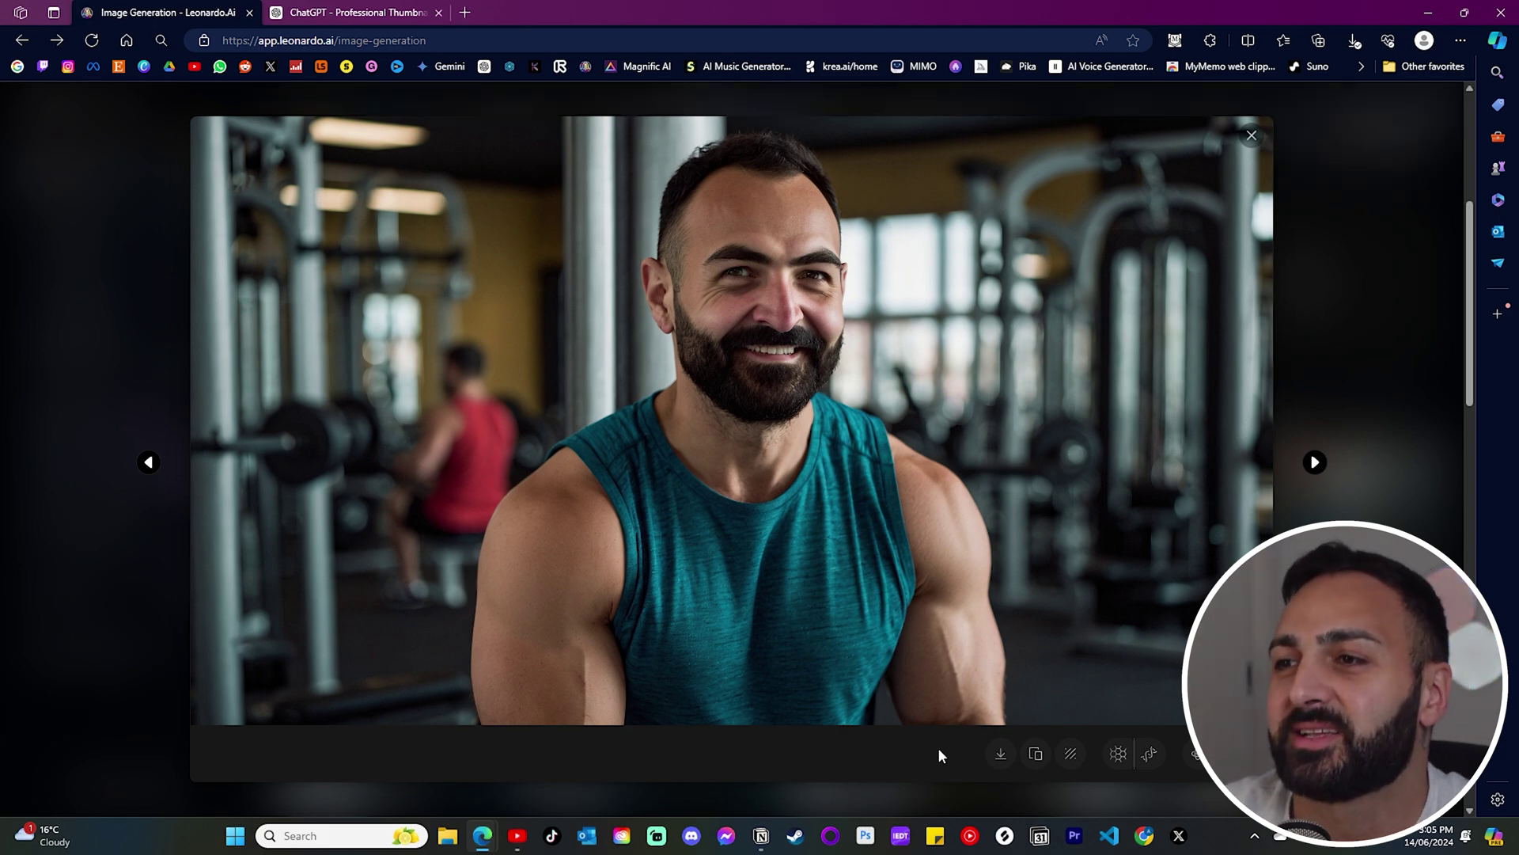
click(1251, 135)
click(1246, 143)
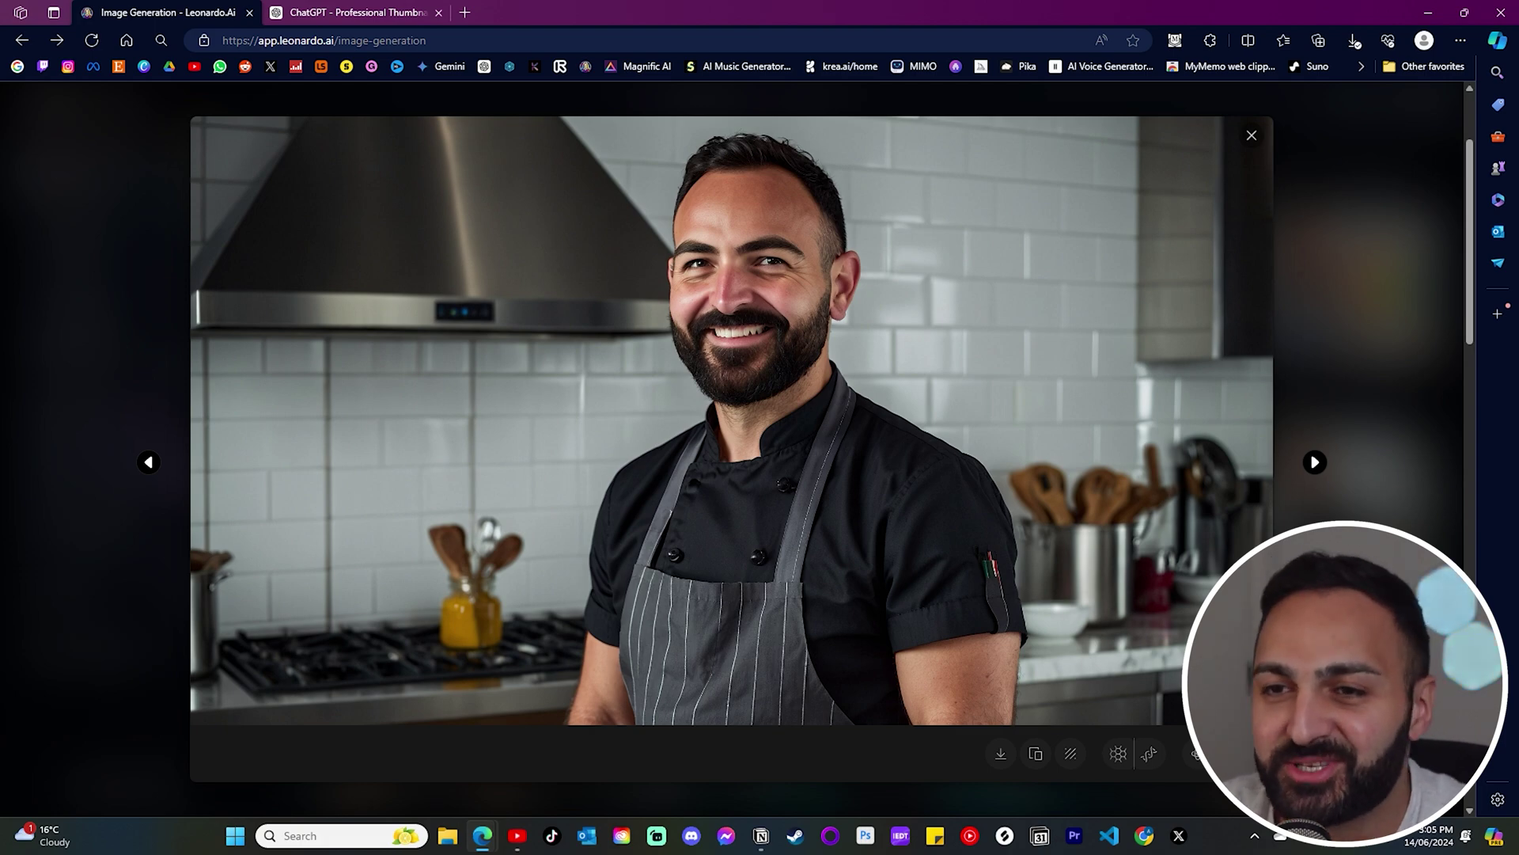
key(Right)
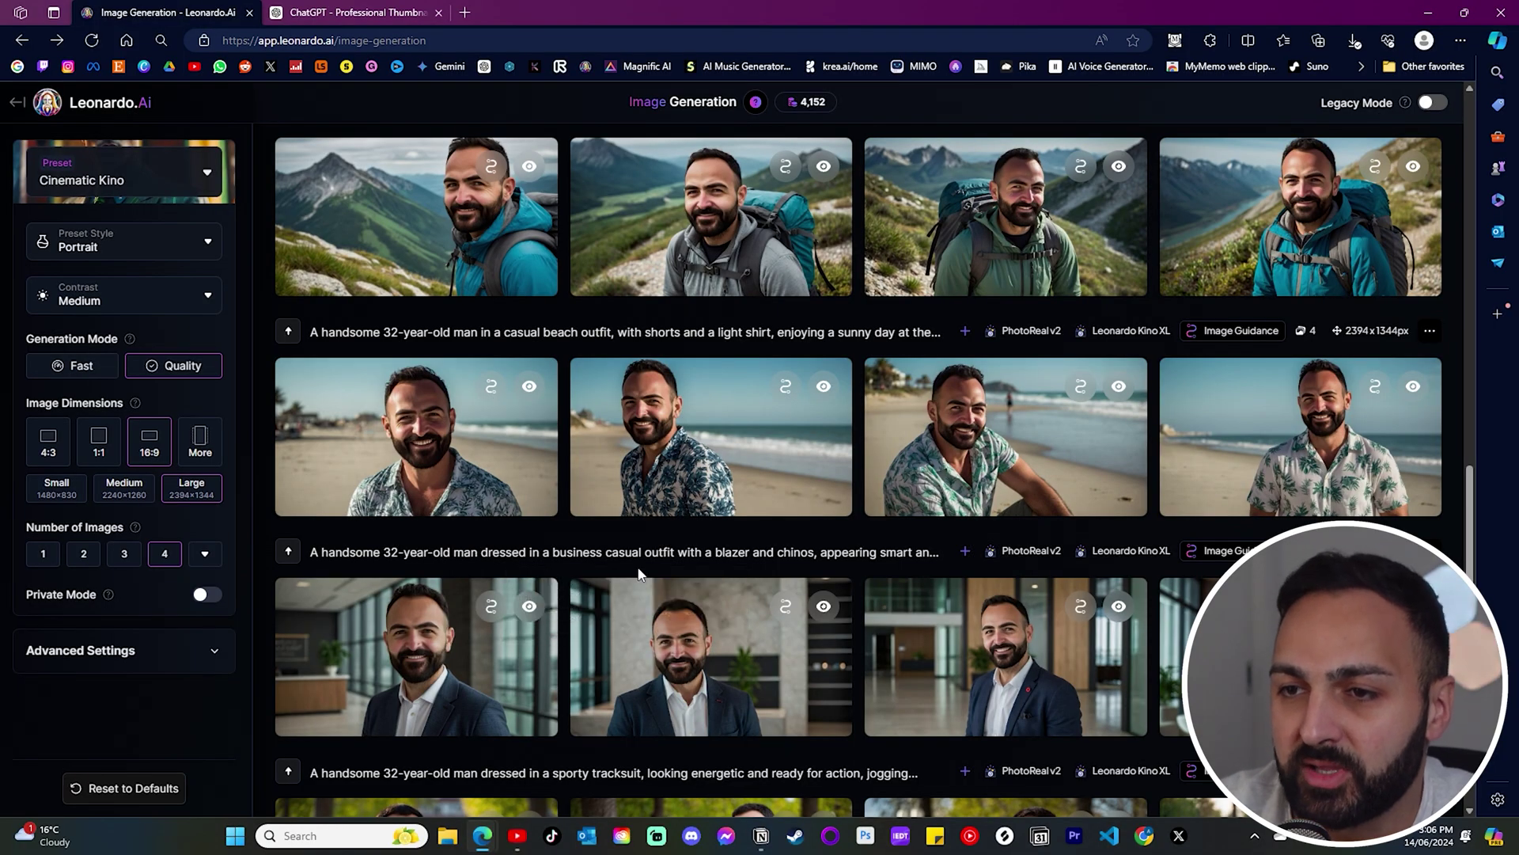
- Generate a Motion video of the beach-shirt portrait at motion strength 5
mouse_move(683, 513)
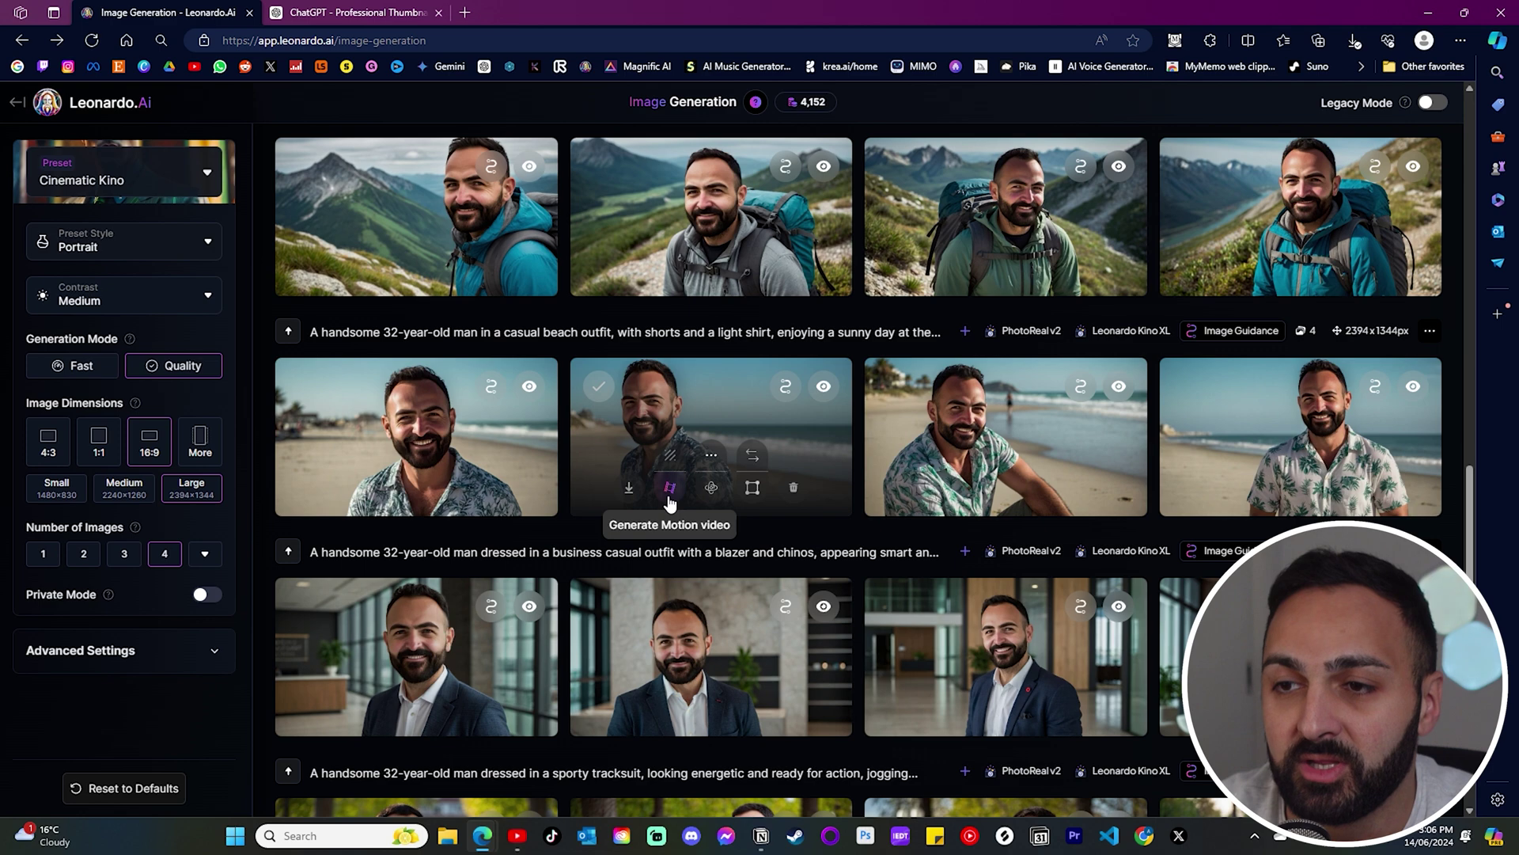
click(670, 489)
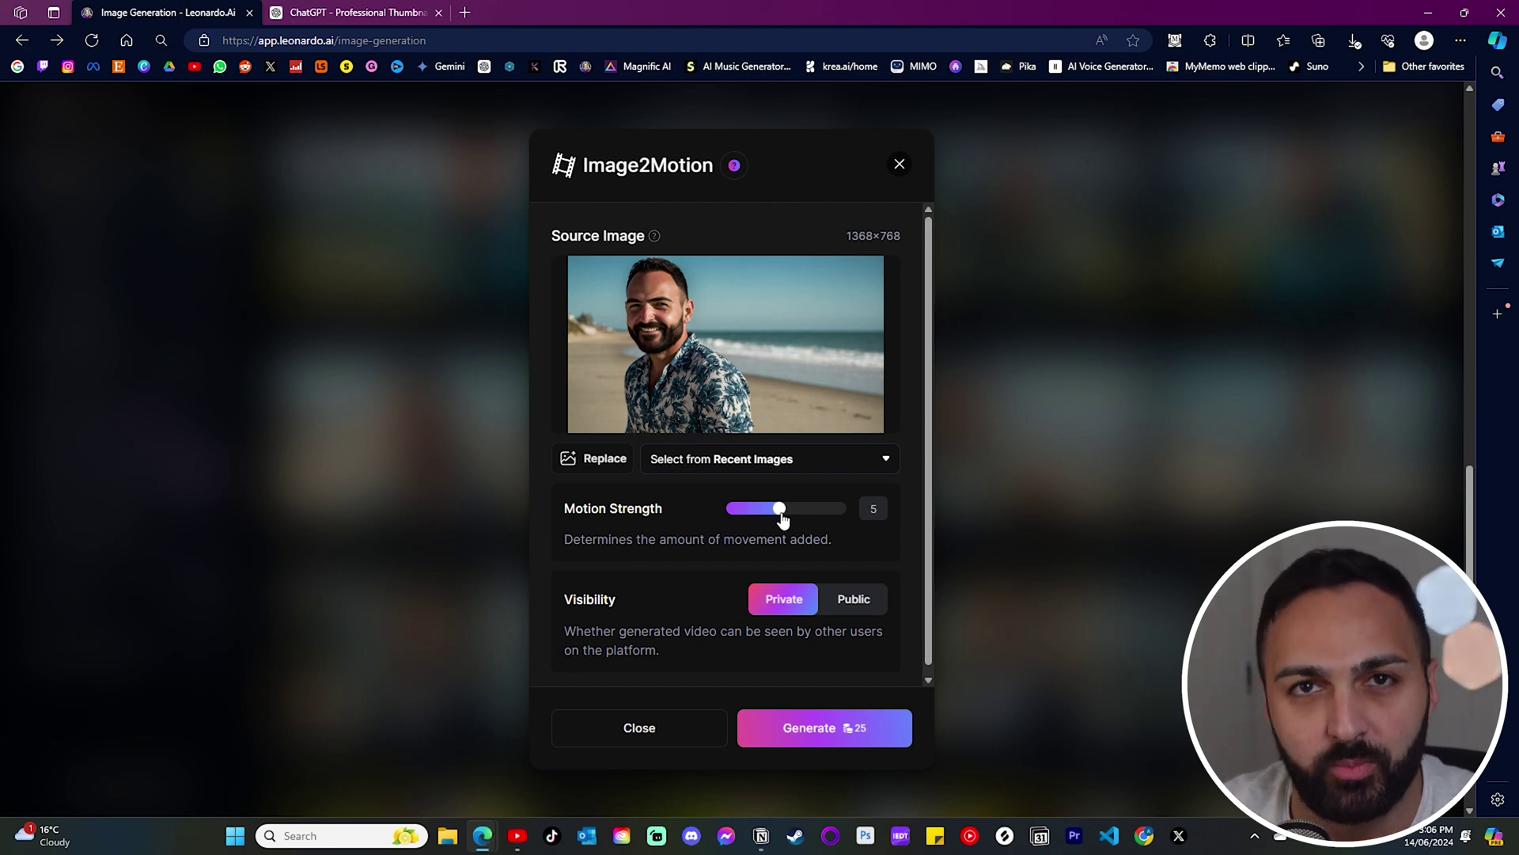
click(837, 739)
- Generate a second Motion video of the same beach-shirt portrait
click(865, 537)
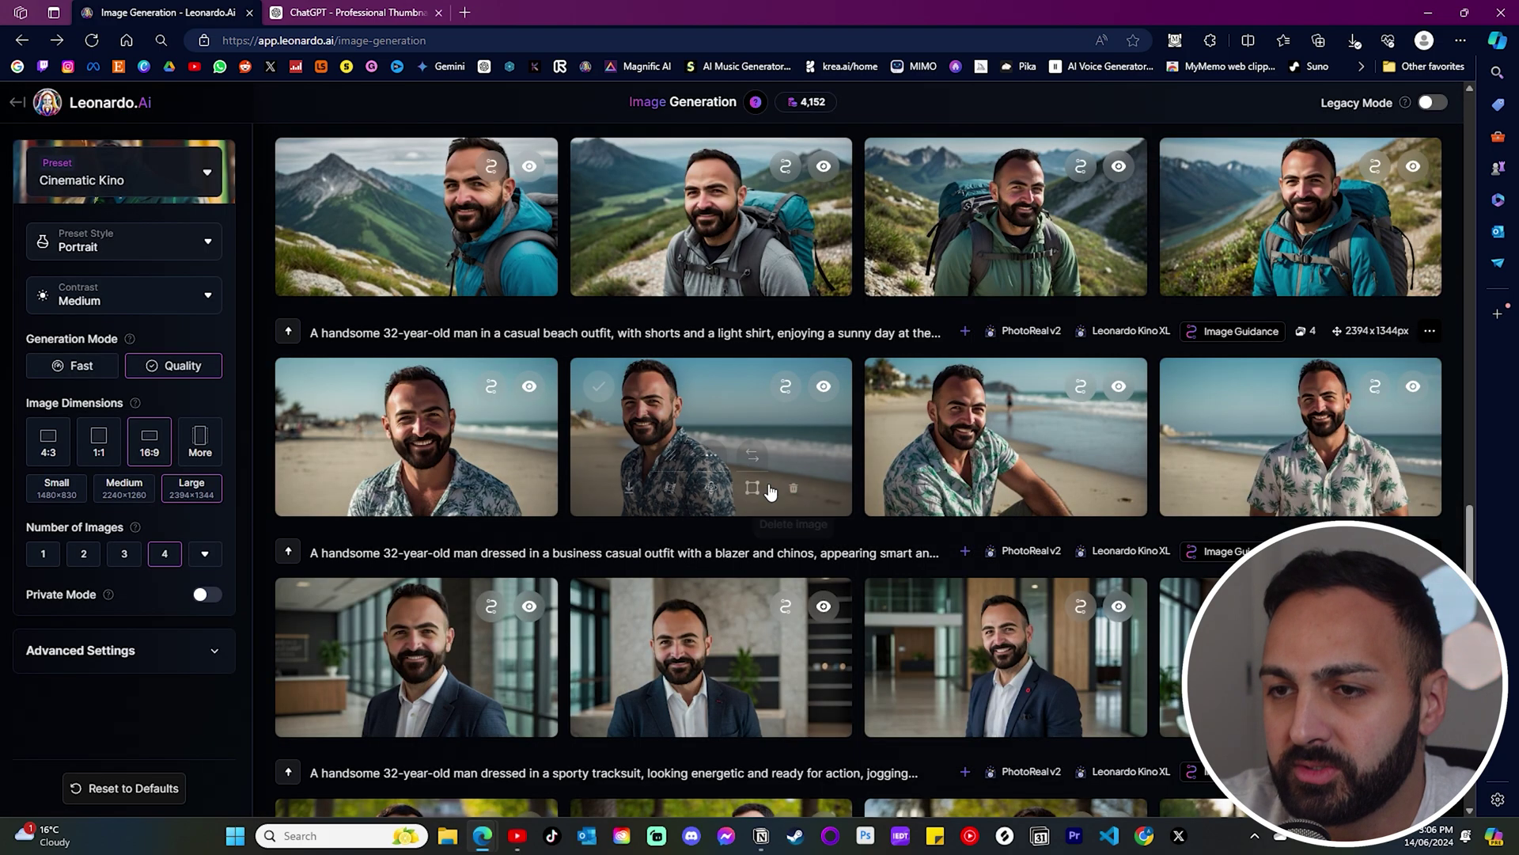
click(670, 486)
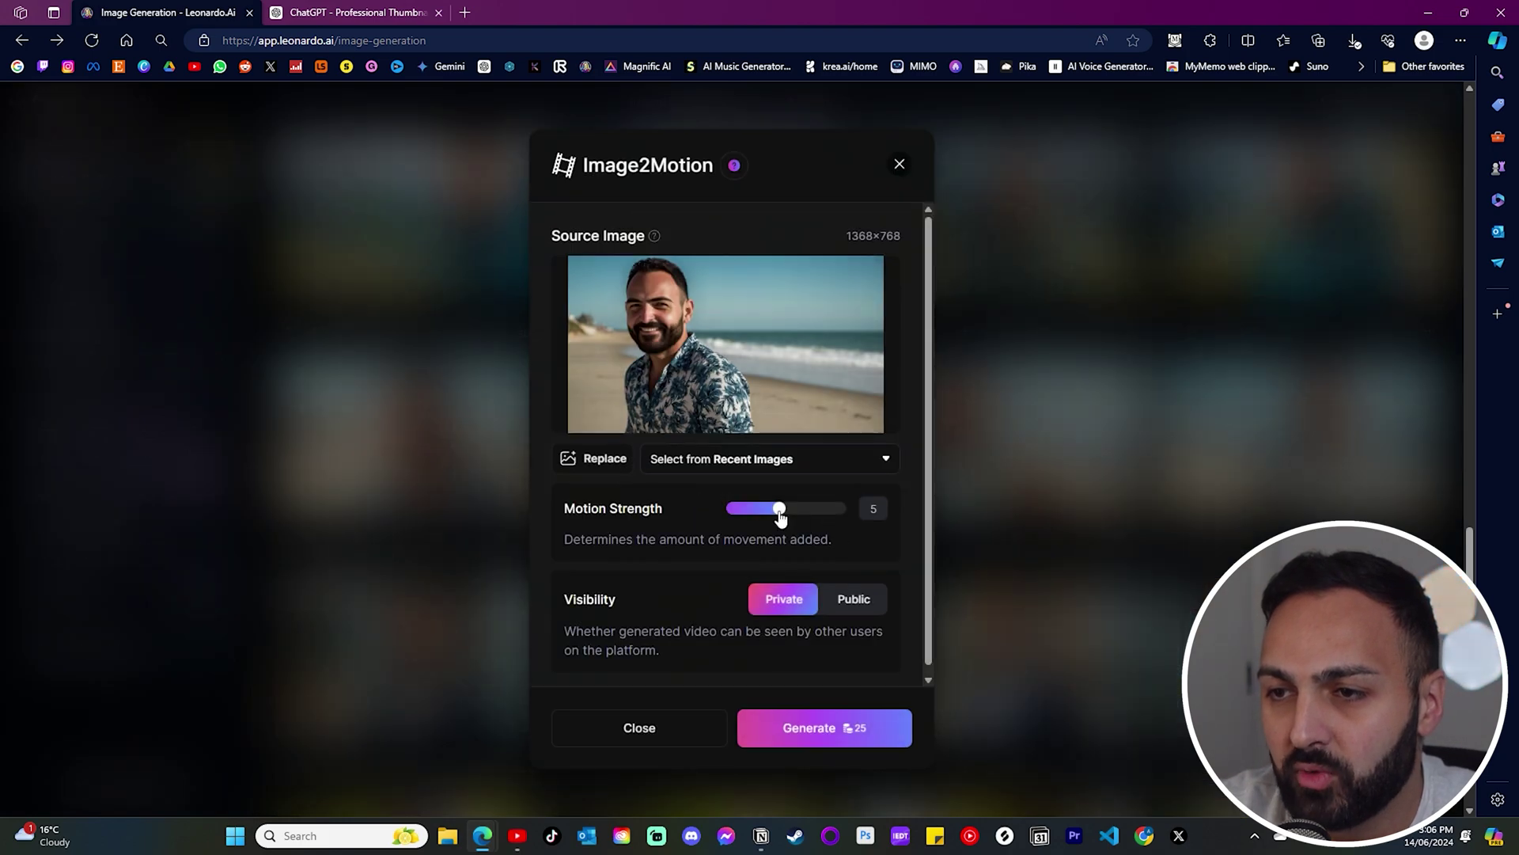
click(844, 736)
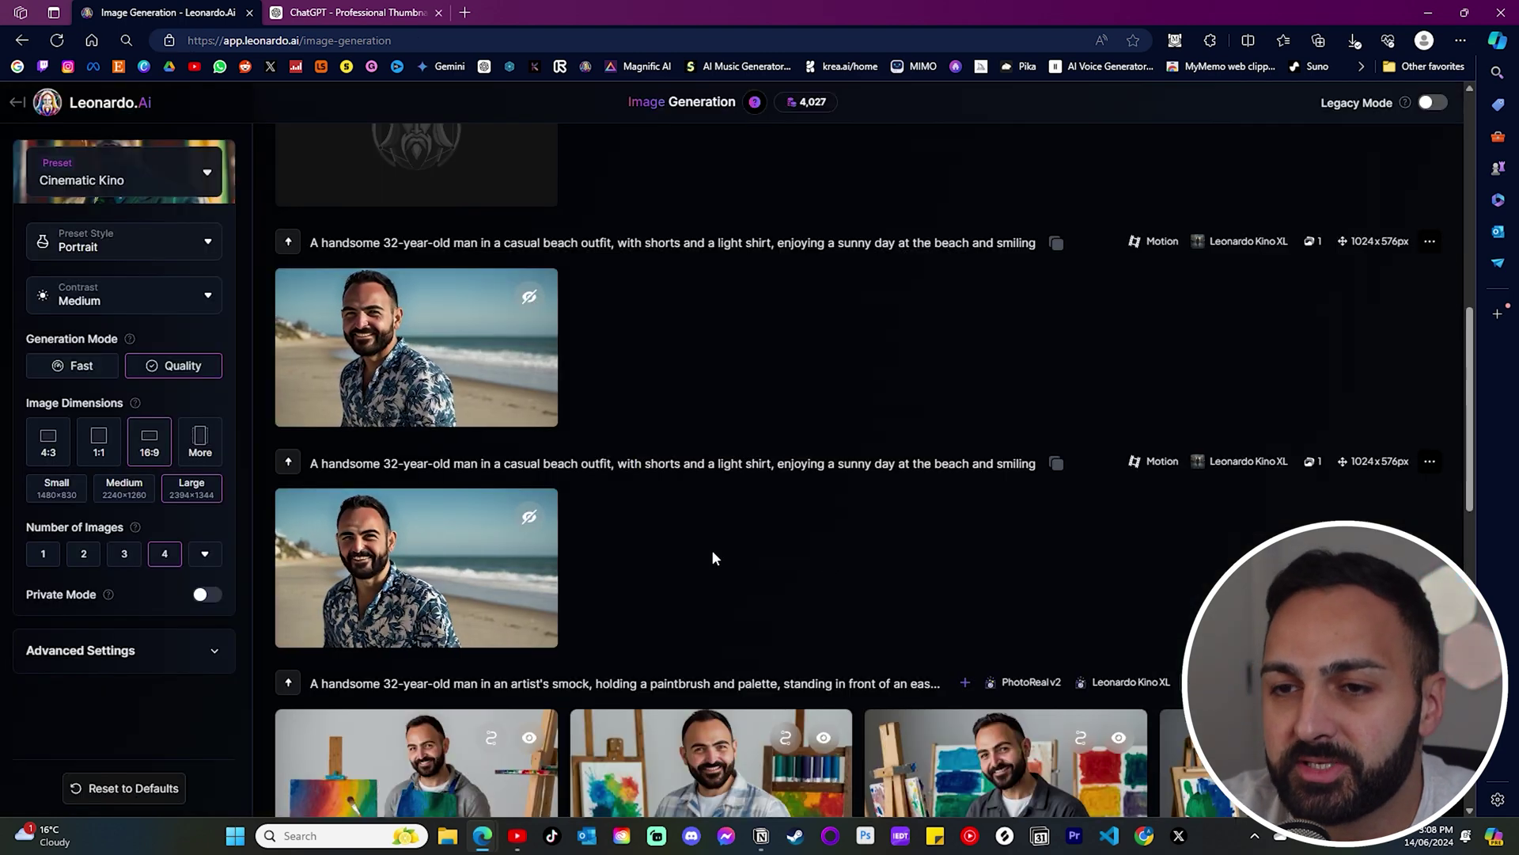
- Play the second, then the first beach Motion clip in the enlarged video player
mouse_move(466, 567)
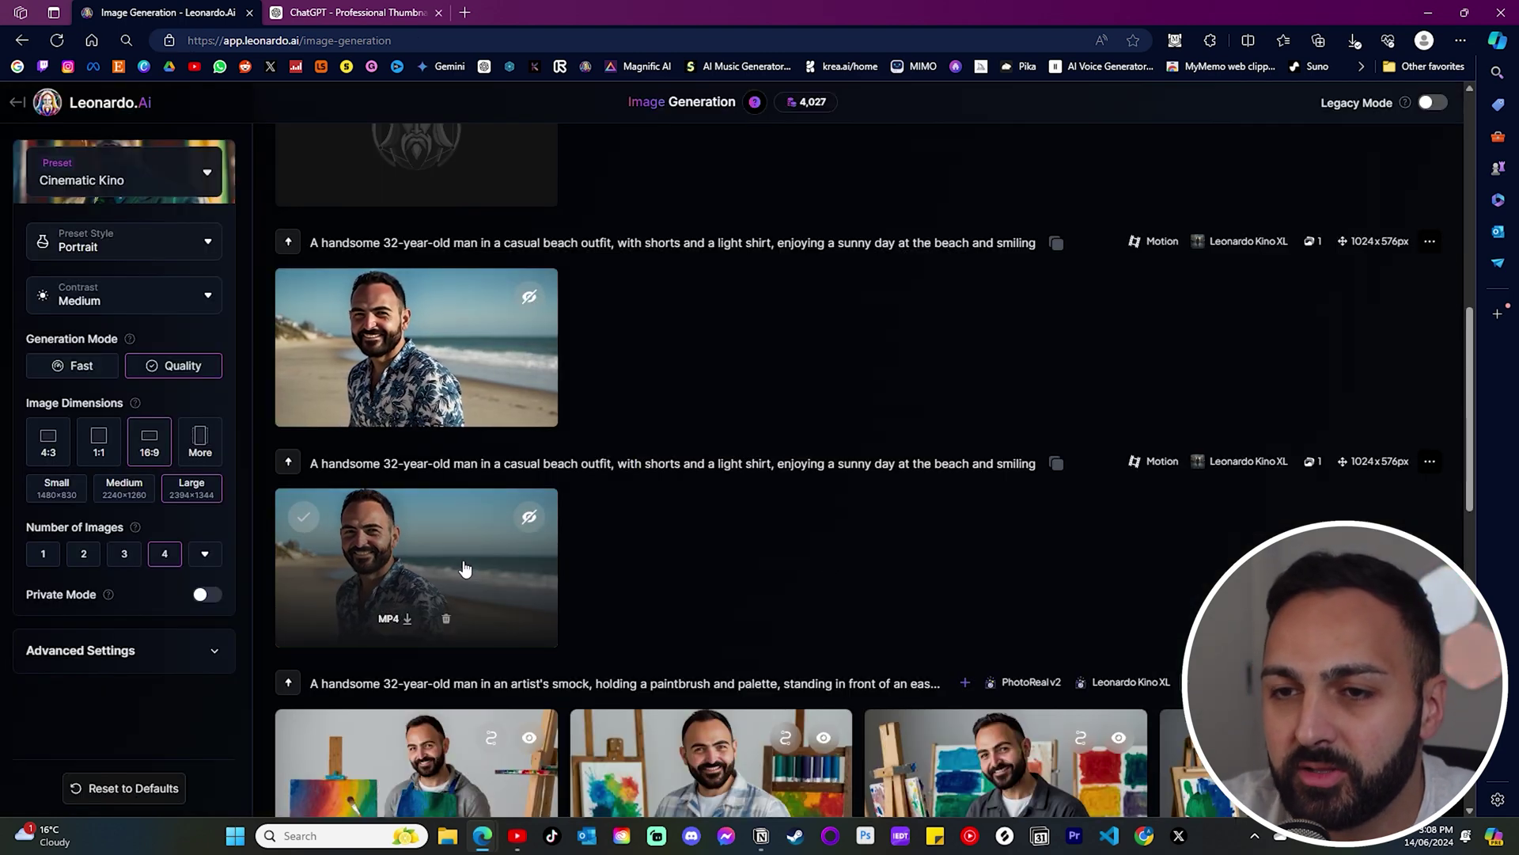
click(465, 567)
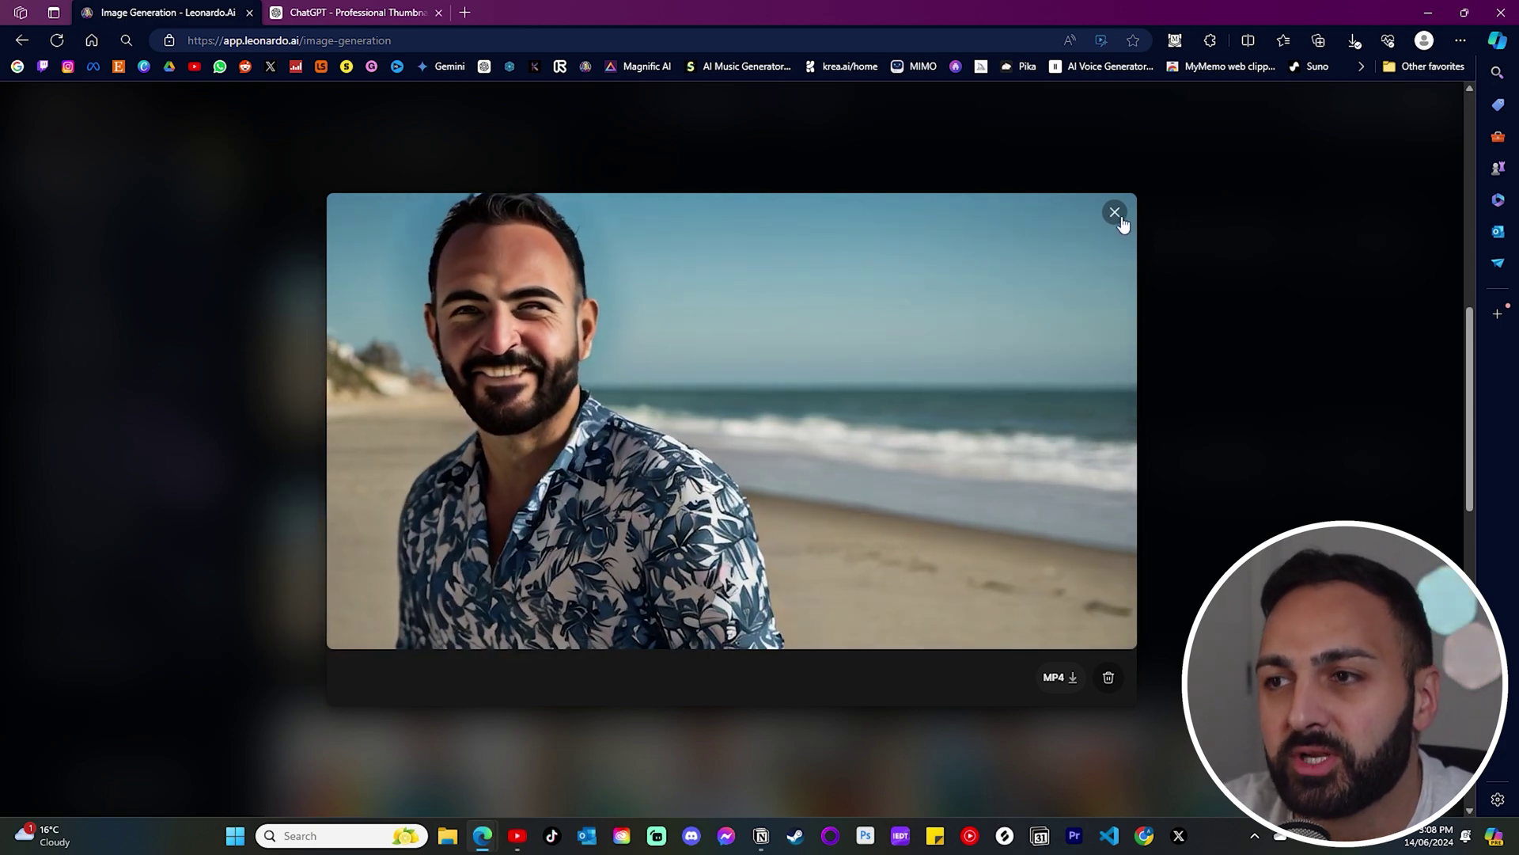
click(1115, 212)
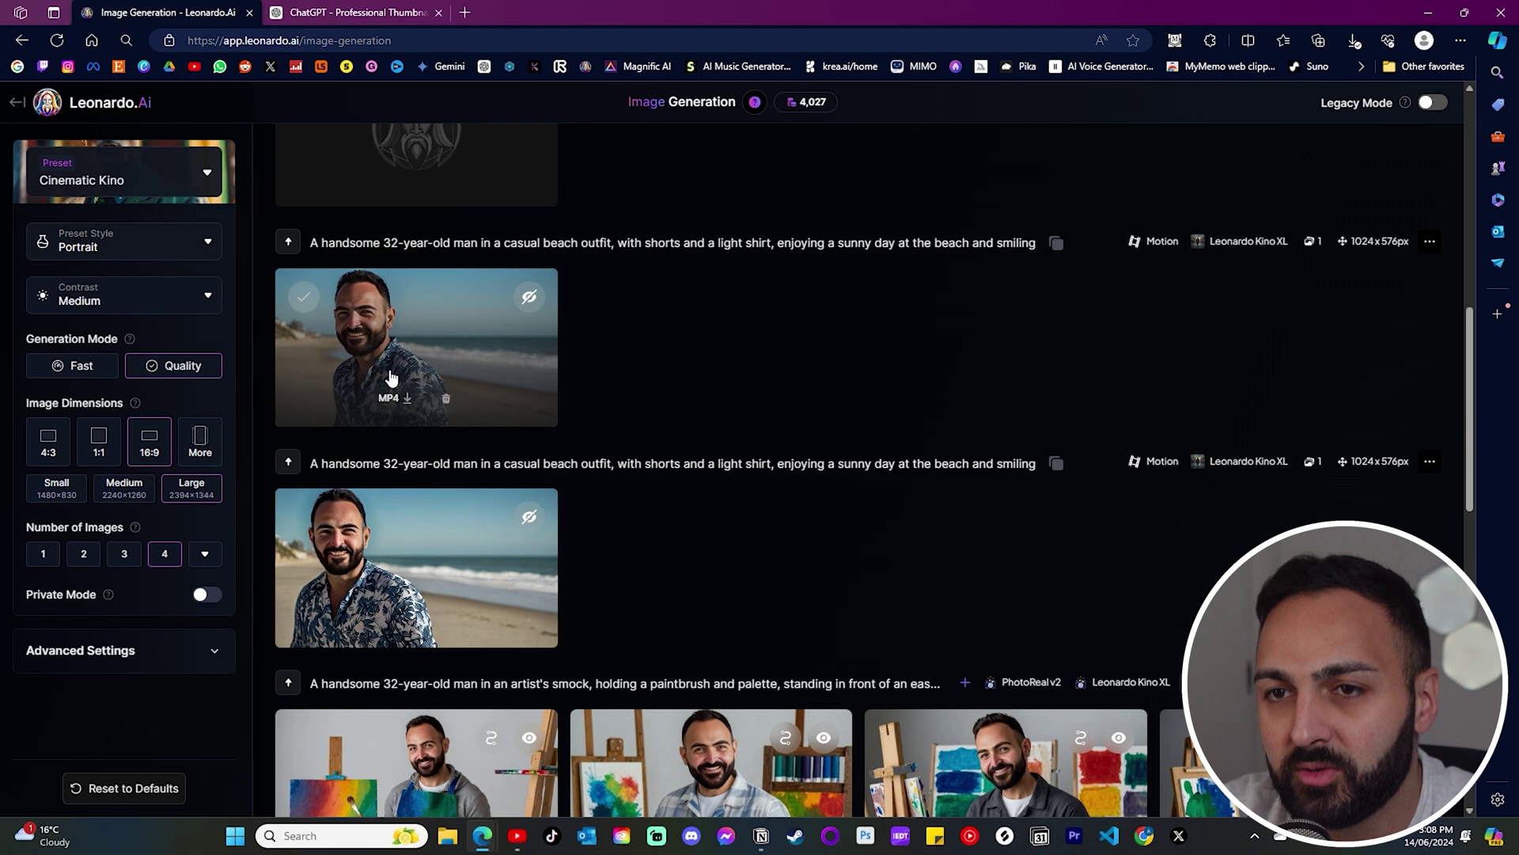
click(417, 349)
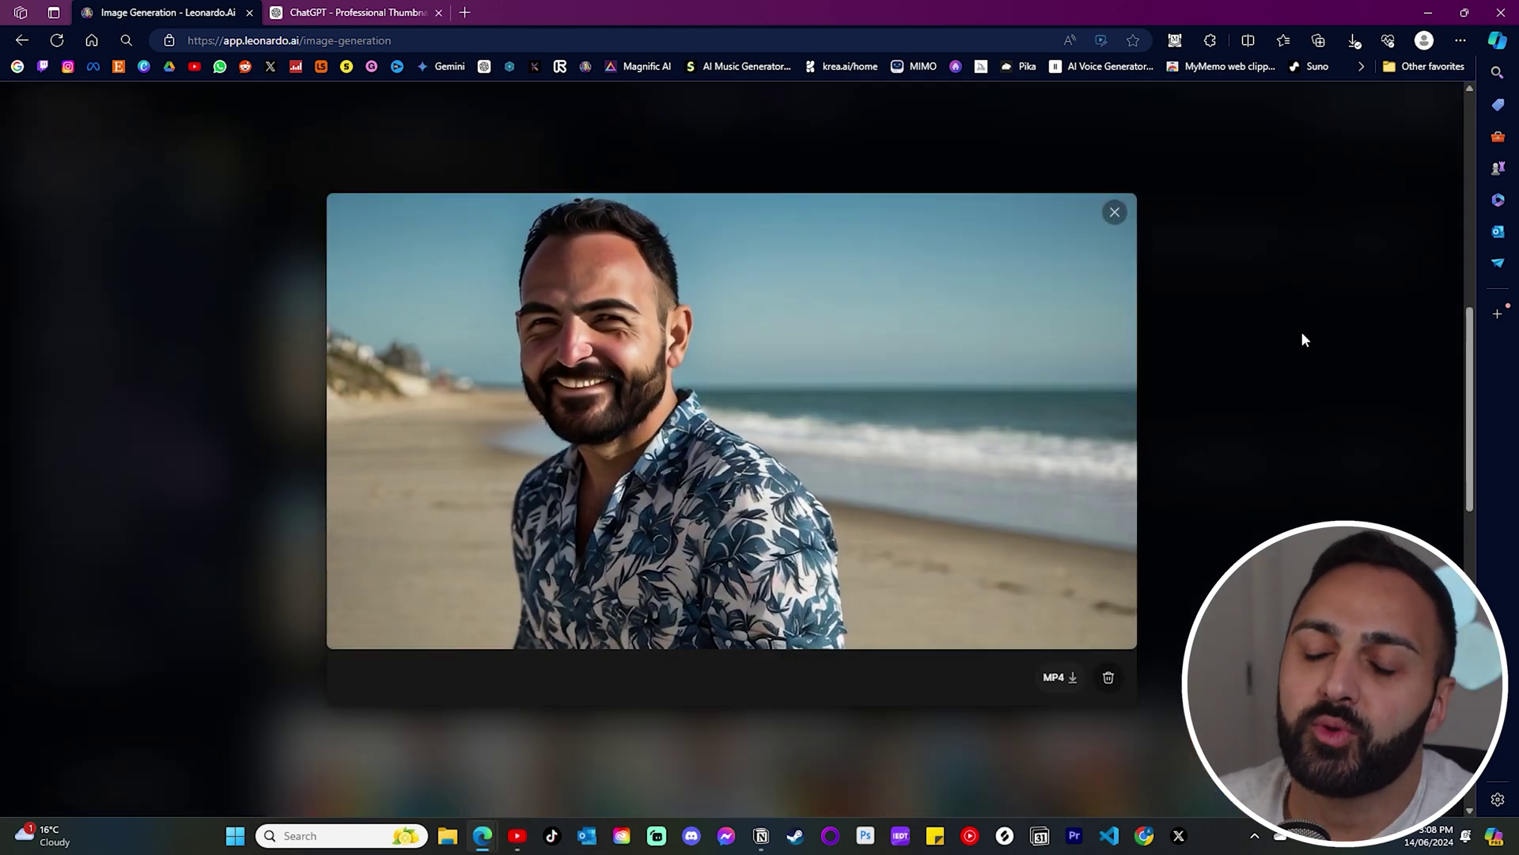